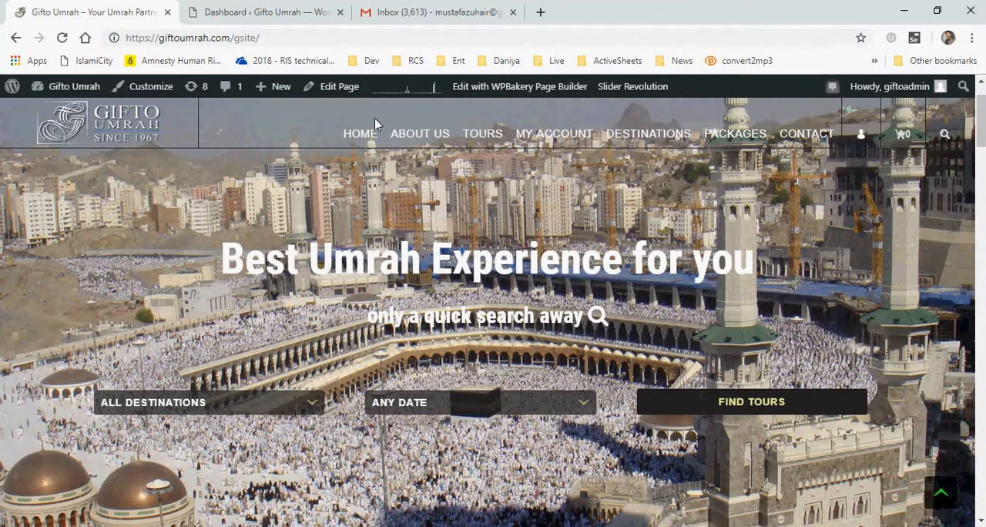
Open the site's About Us page, and in the dashboard tab open the list of all pages
click(423, 135)
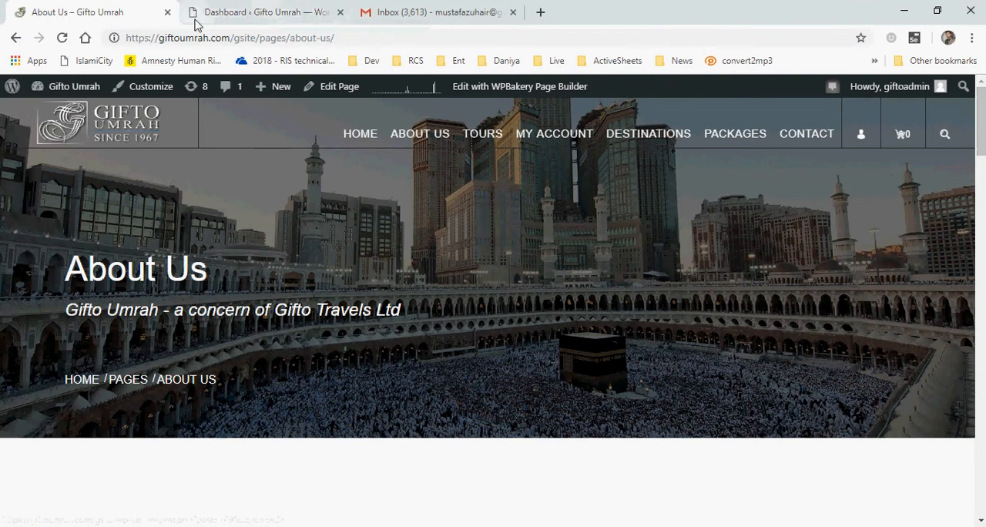
click(260, 15)
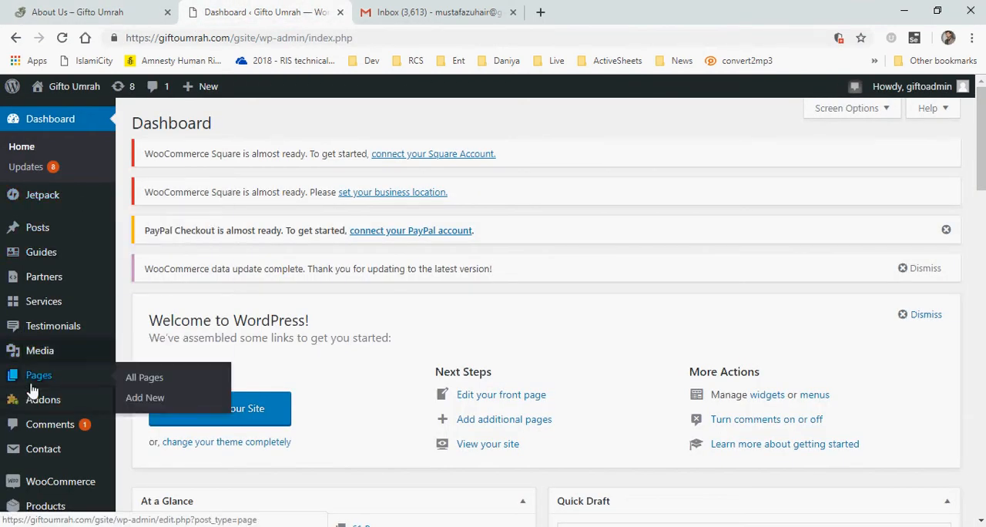
click(174, 379)
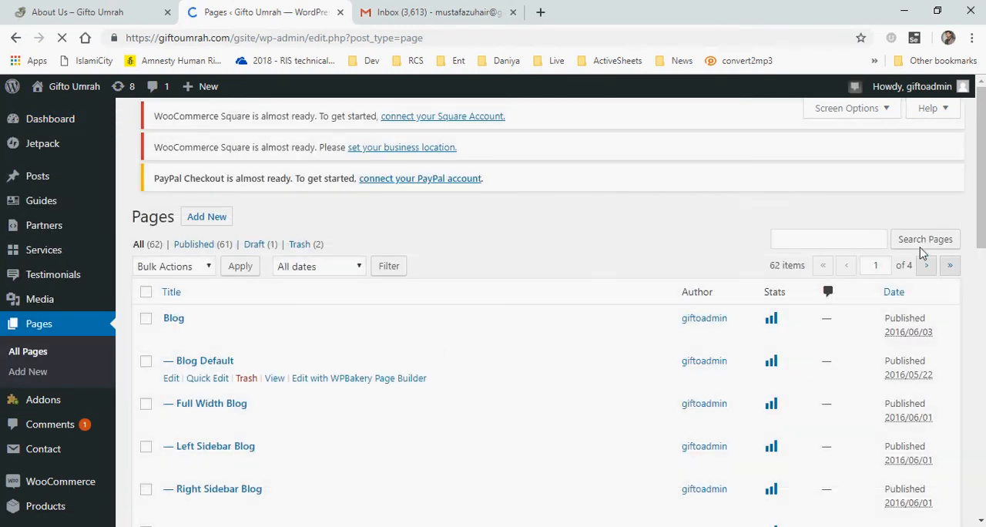
Scroll through the pages list and search it for About
scroll(979, 231, down, 2)
scroll(979, 248, down, 6)
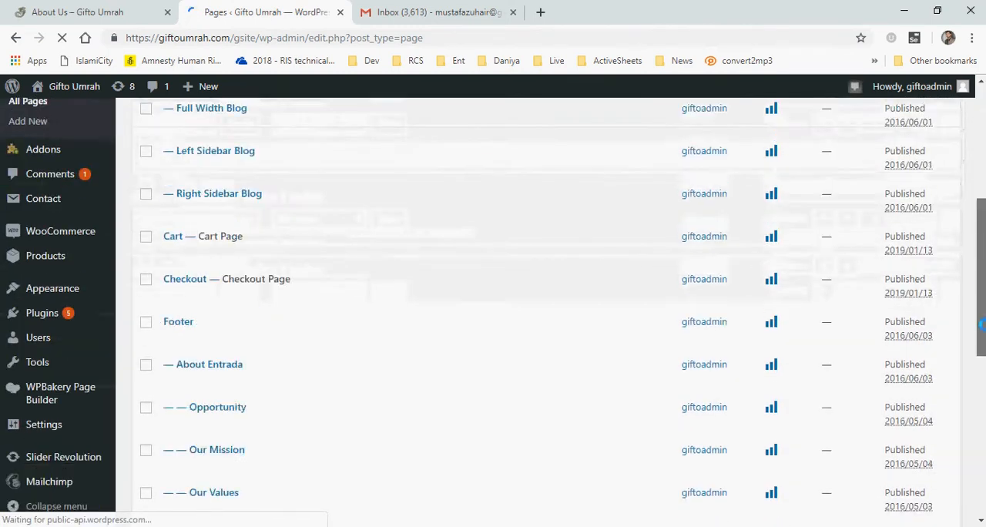
scroll(540, 308, down, 1)
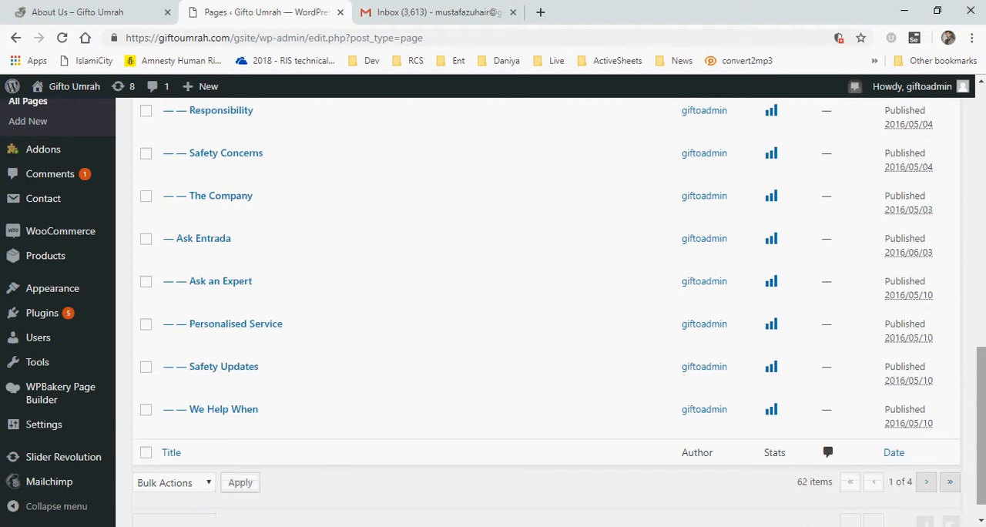
drag(977, 405, 977, 159)
click(802, 210)
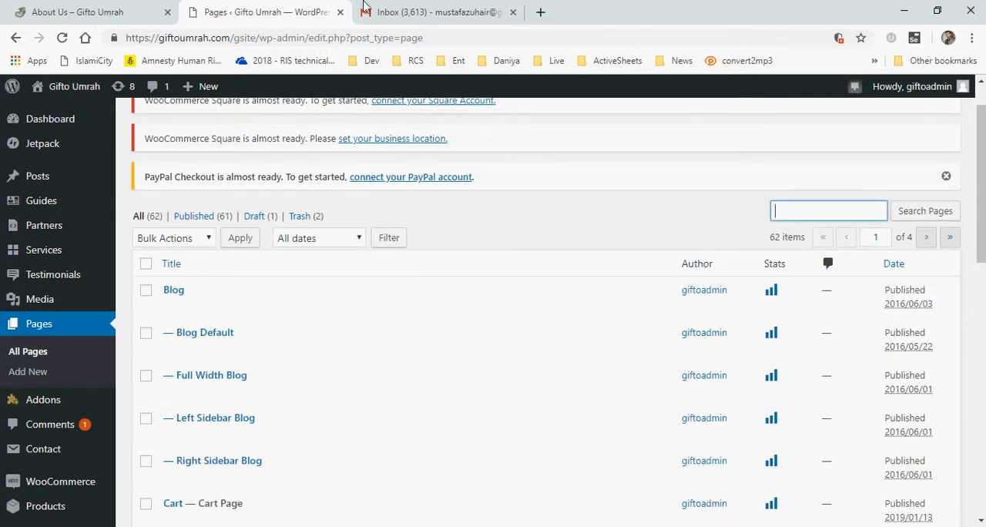
click(91, 10)
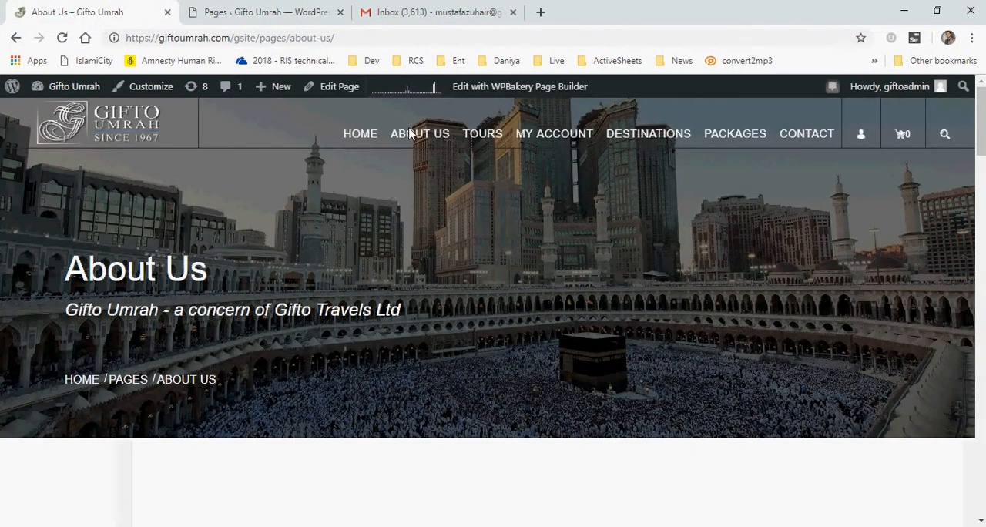
click(258, 12)
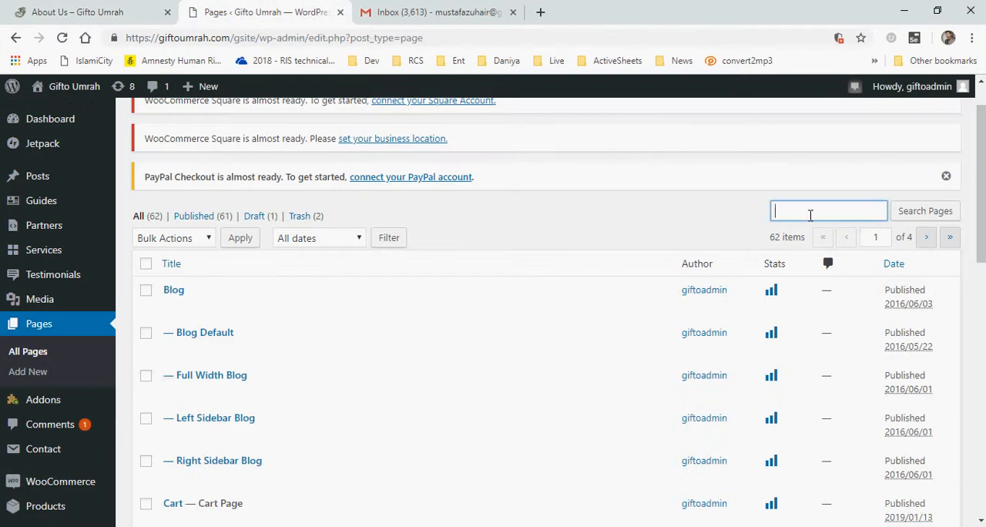
text(Home)
key(Return)
Review the Our Focus text and team list on the live About Us page
click(71, 8)
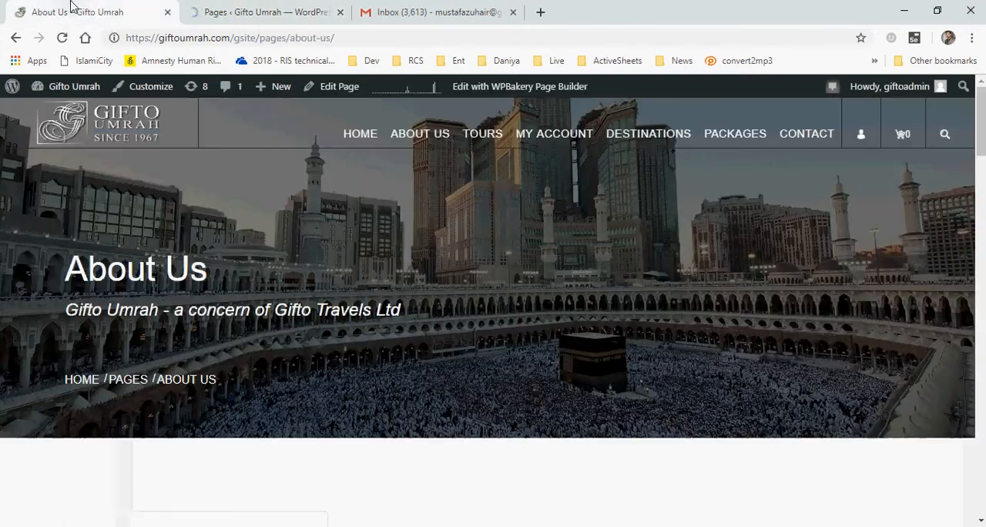
drag(980, 155, 980, 220)
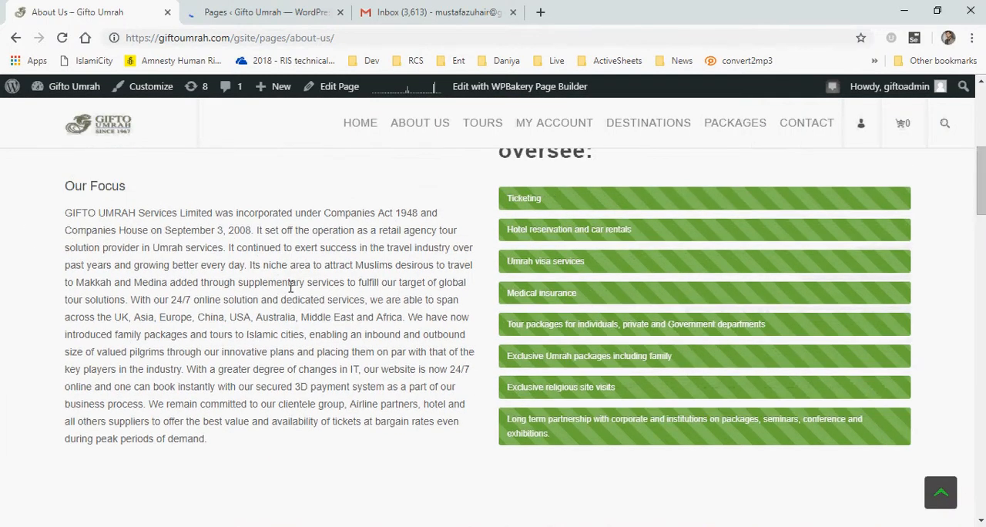
scroll(292, 287, up, 1)
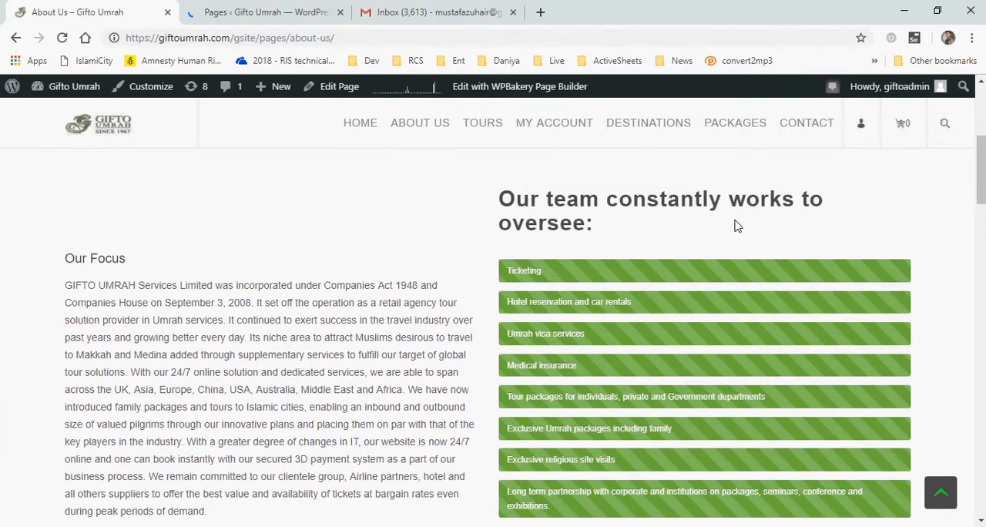
drag(978, 168, 983, 142)
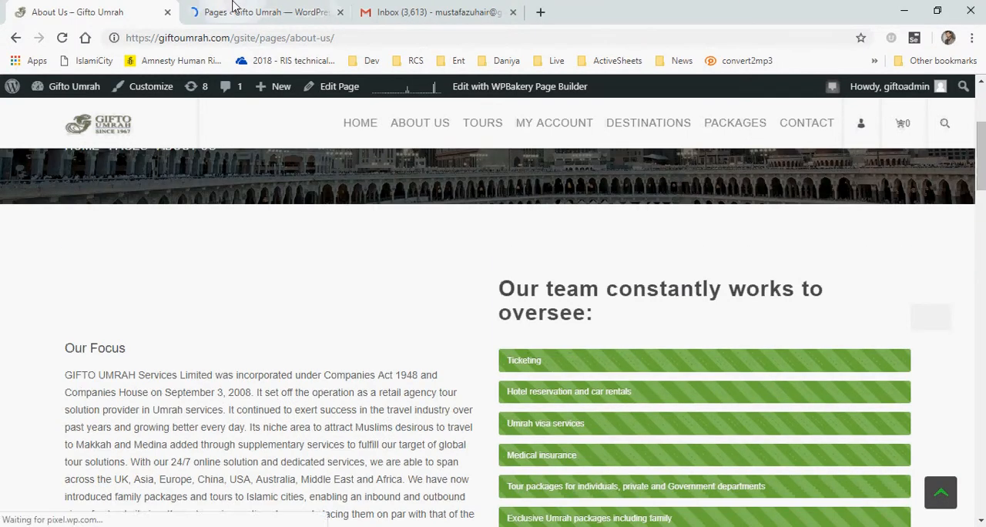
Open the About Us page in WPBakery Page Builder from the search results
click(288, 11)
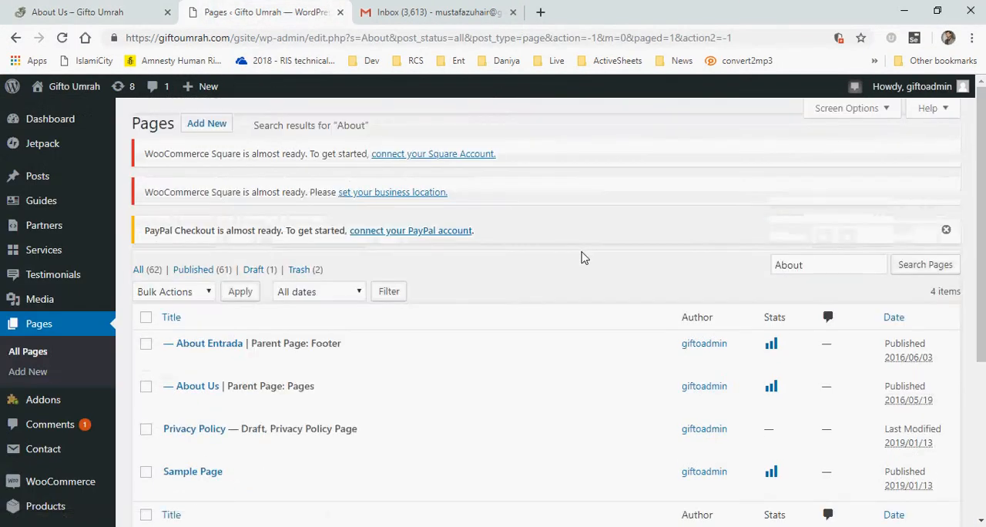
scroll(62, 375, down, 1)
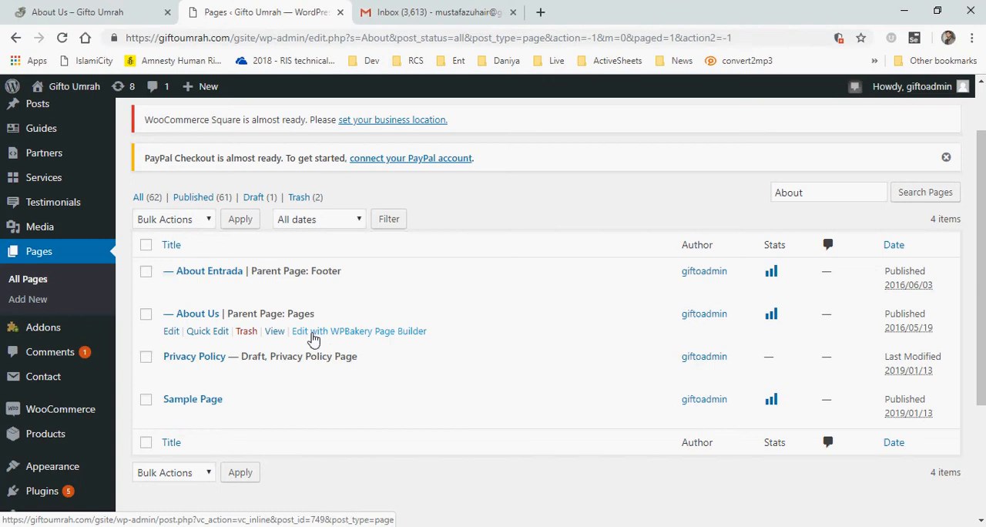
click(340, 337)
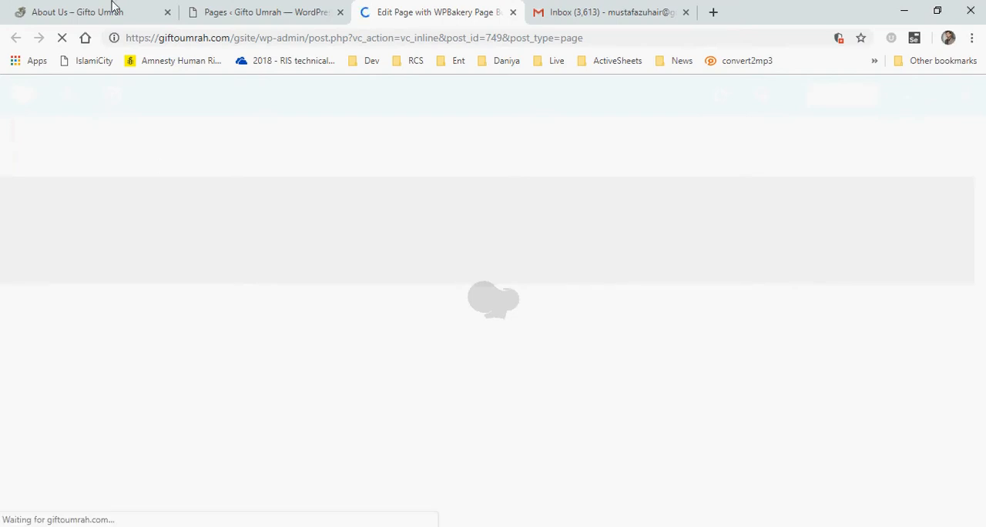
Open the About Us page in the standard editor and read through its shortcode content
click(268, 12)
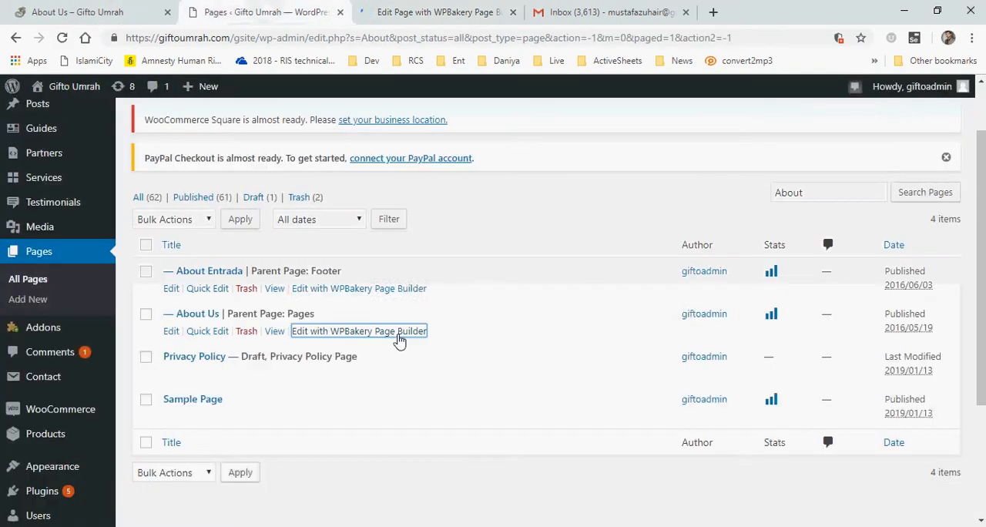
click(195, 314)
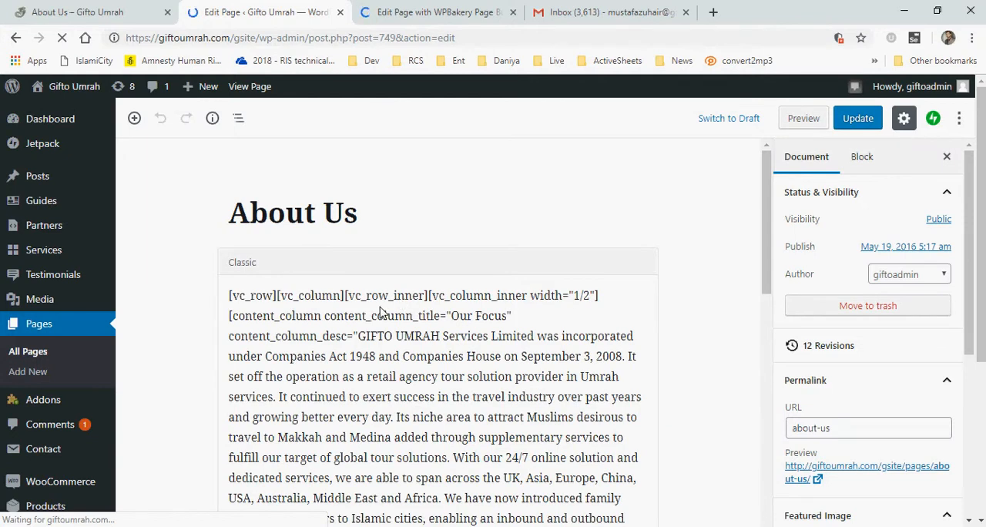
scroll(293, 277, down, 1)
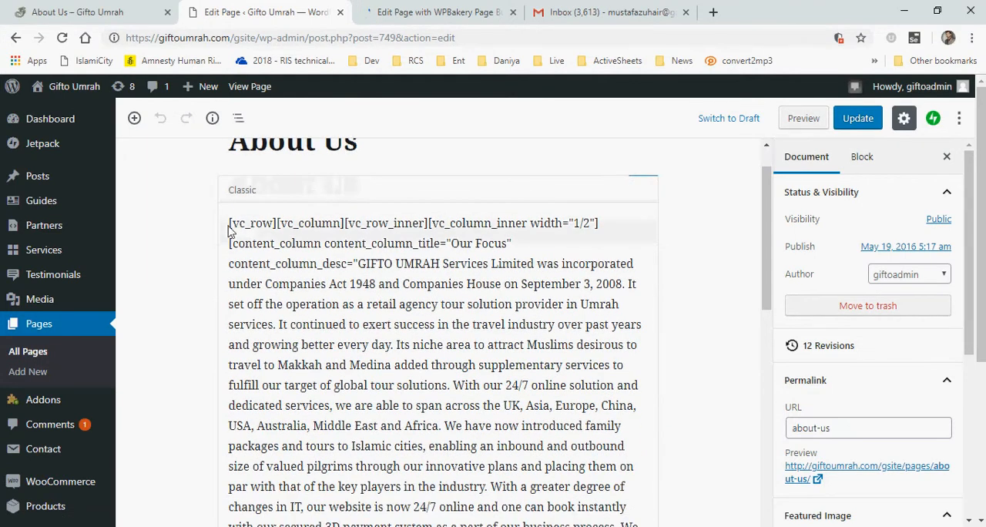
double_click(263, 223)
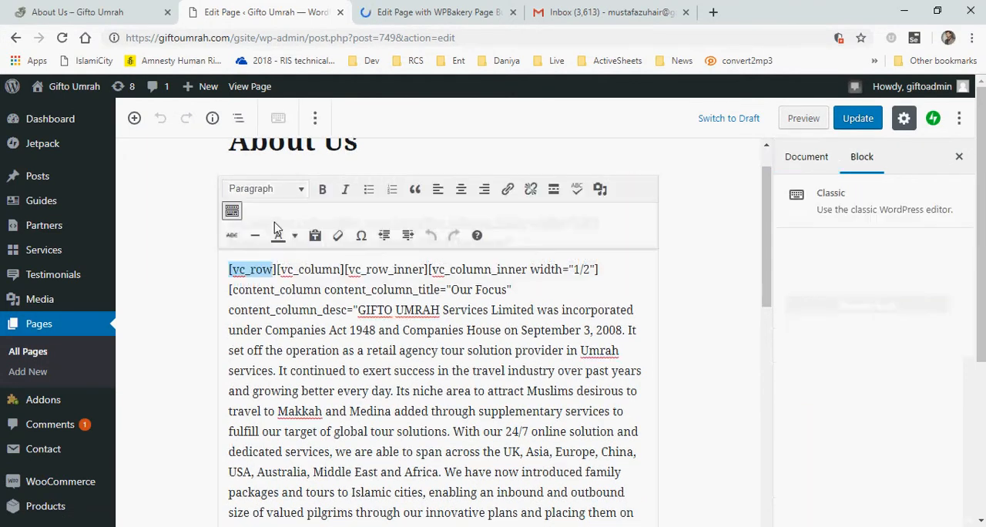
click(282, 270)
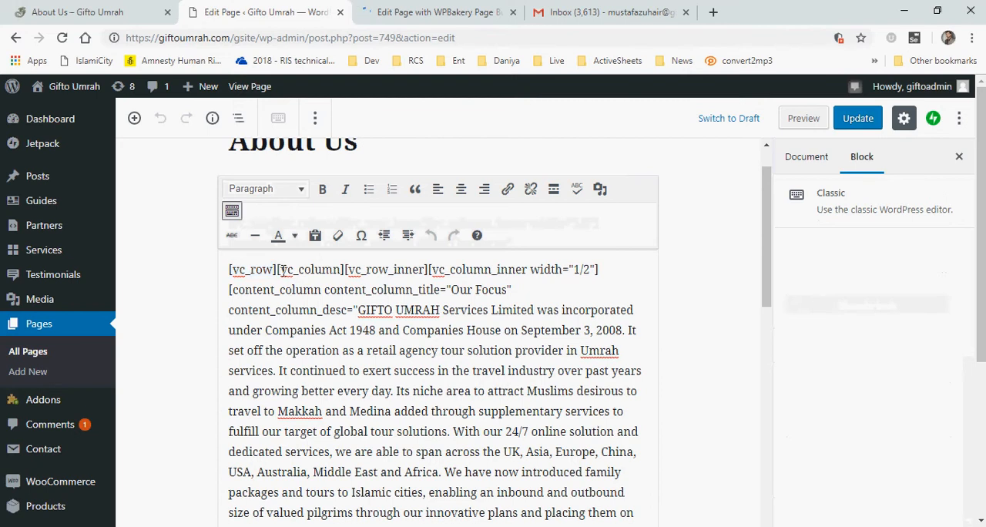
scroll(410, 302, down, 2)
scroll(410, 303, down, 3)
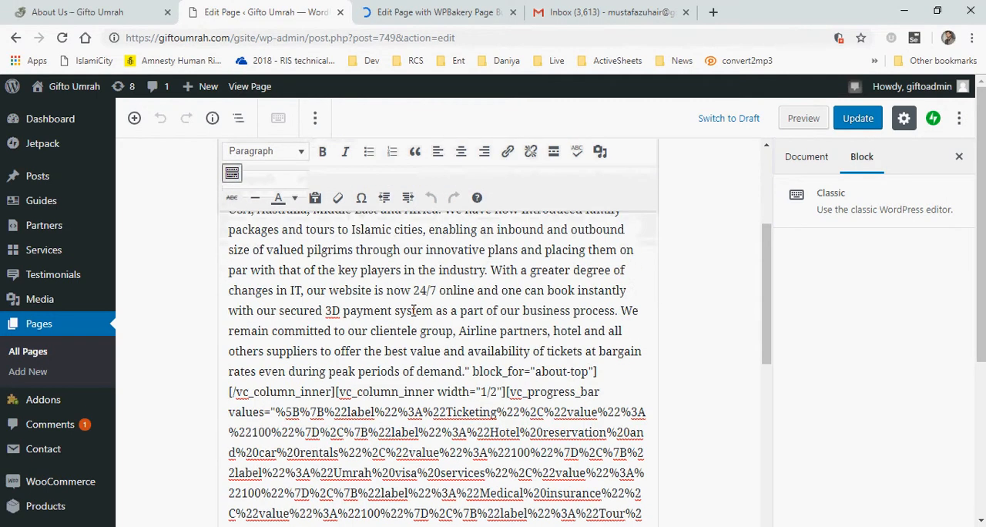
scroll(493, 367, down, 9)
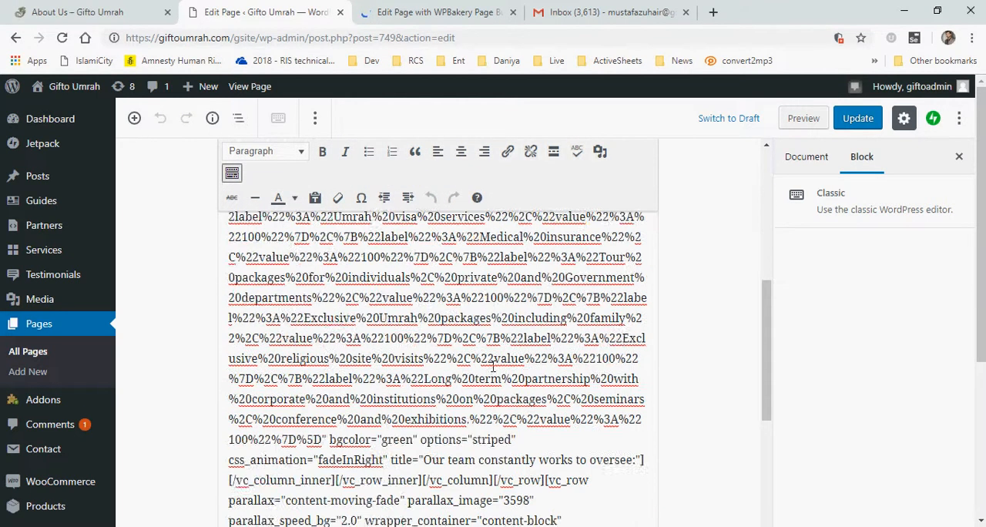
scroll(493, 367, down, 3)
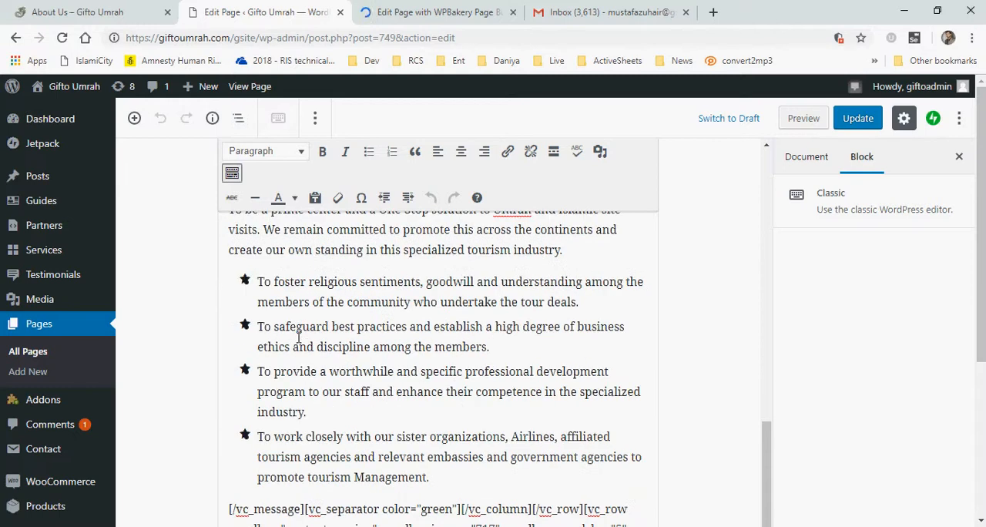
drag(983, 310, 982, 354)
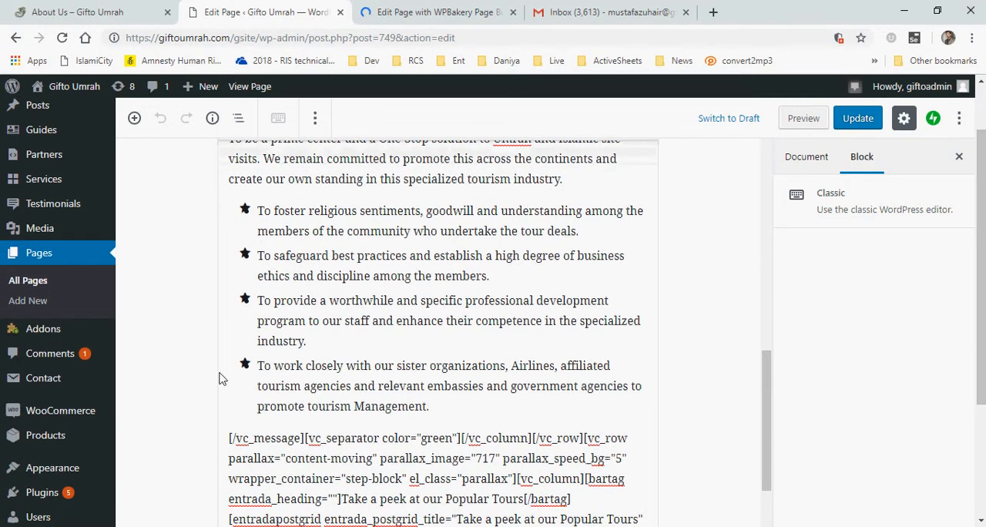
scroll(391, 384, up, 2)
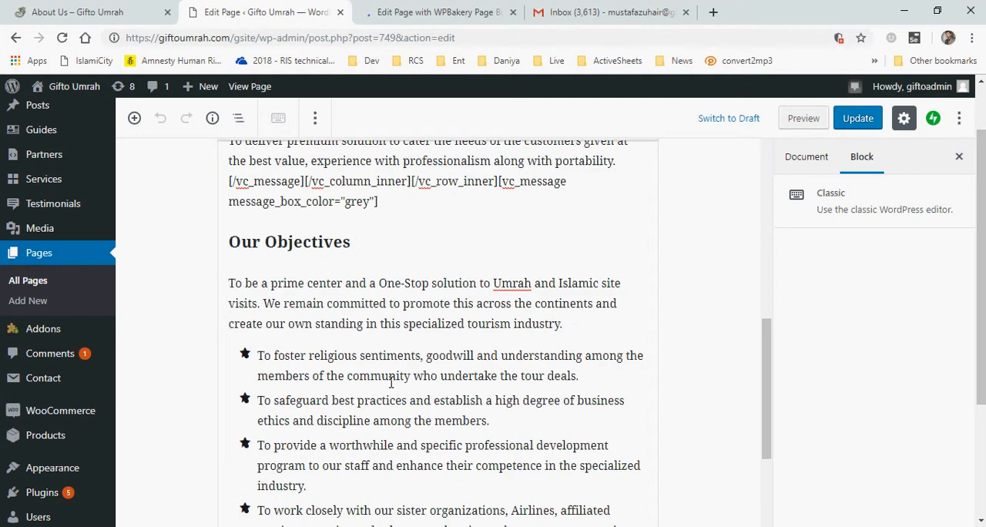
scroll(391, 383, down, 6)
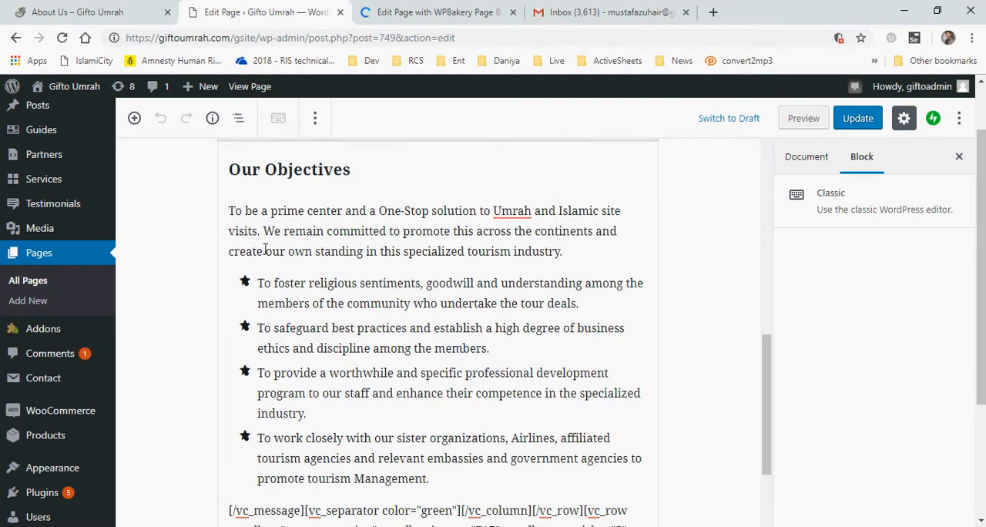
scroll(437, 386, down, 4)
scroll(437, 381, up, 3)
Open the Our Focus content column's settings in the page builder, enlarge its description box, and close it
click(451, 11)
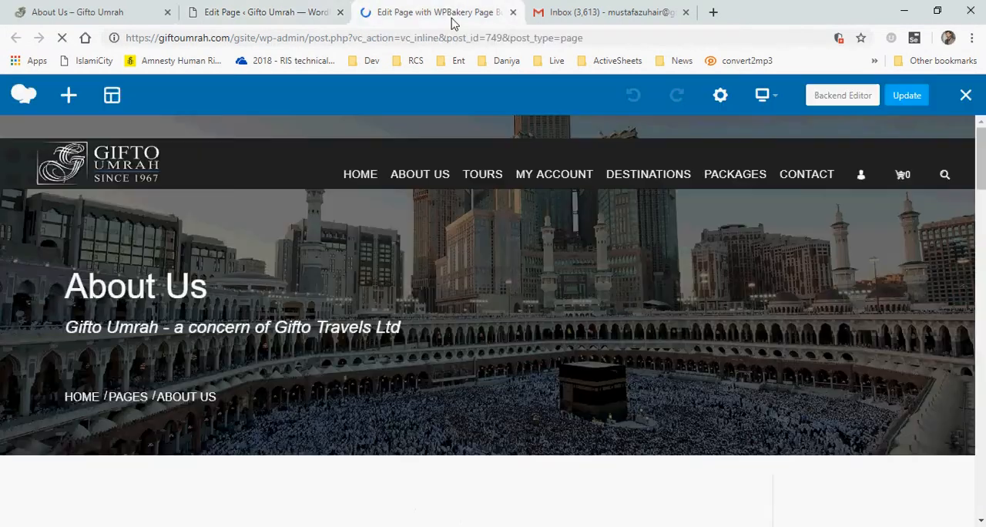
drag(980, 165, 978, 210)
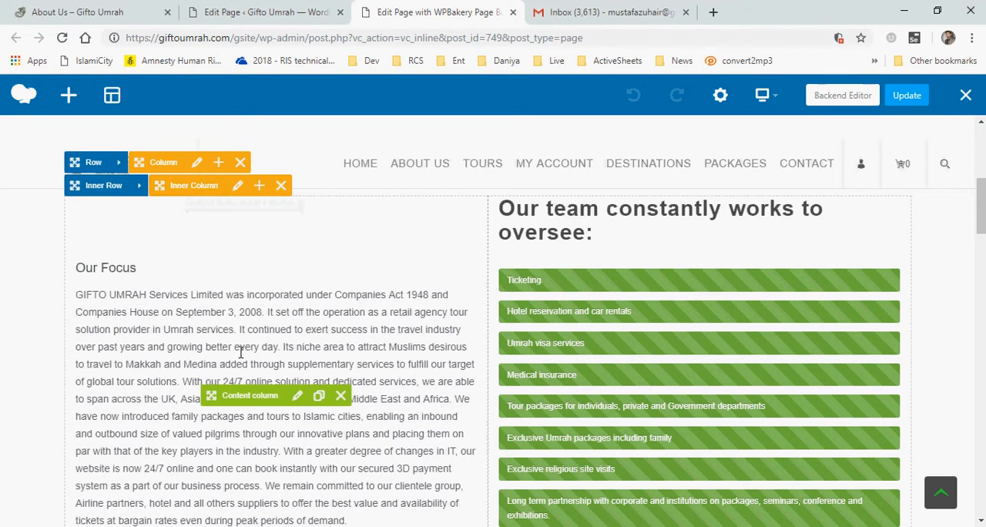
click(296, 397)
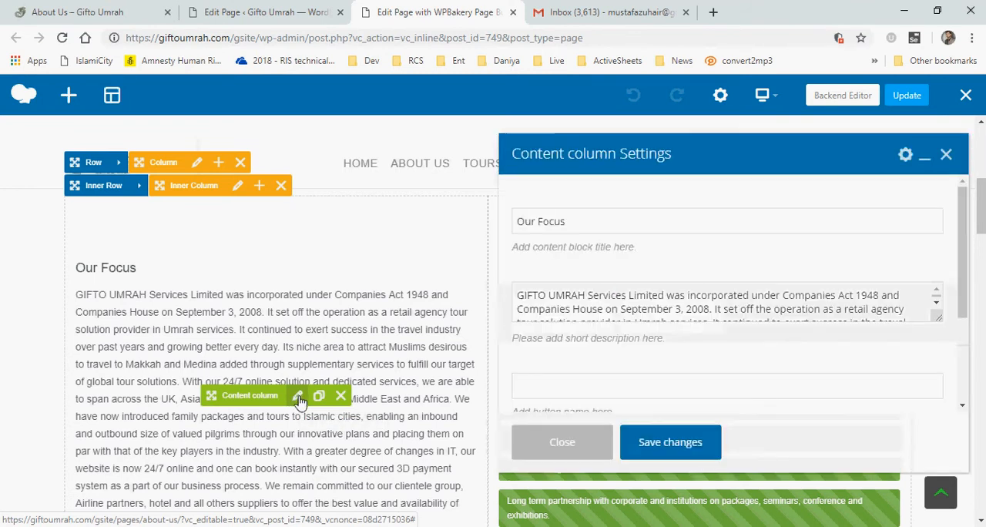
drag(938, 314, 937, 409)
drag(965, 264, 967, 228)
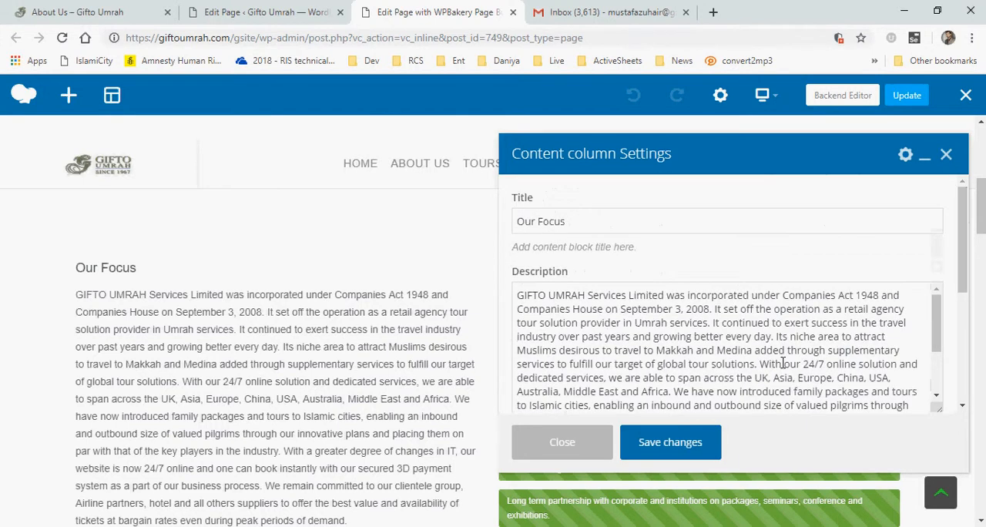
scroll(790, 359, down, 4)
click(574, 447)
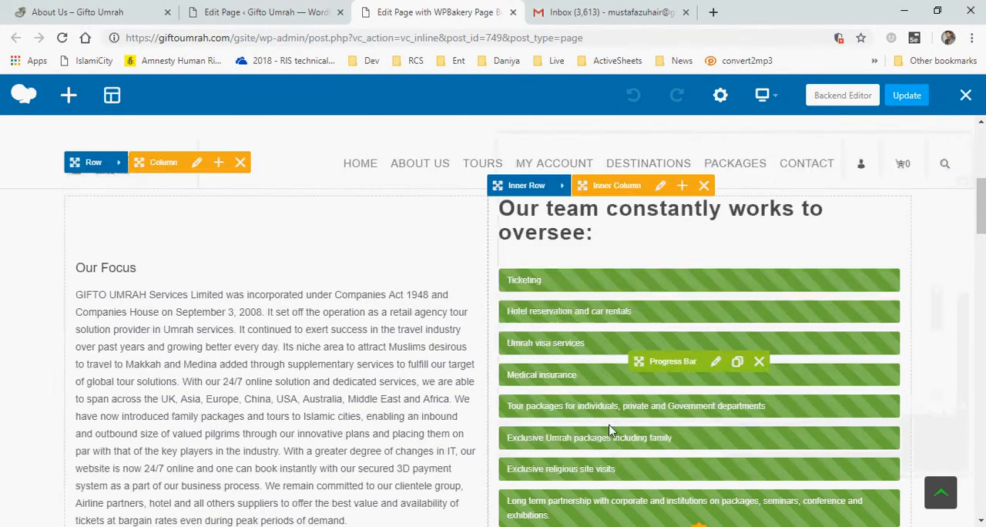
Open the team progress bar's settings and set its bar color to Classic Blue
scroll(737, 363, down, 1)
scroll(737, 362, down, 1)
scroll(731, 355, up, 1)
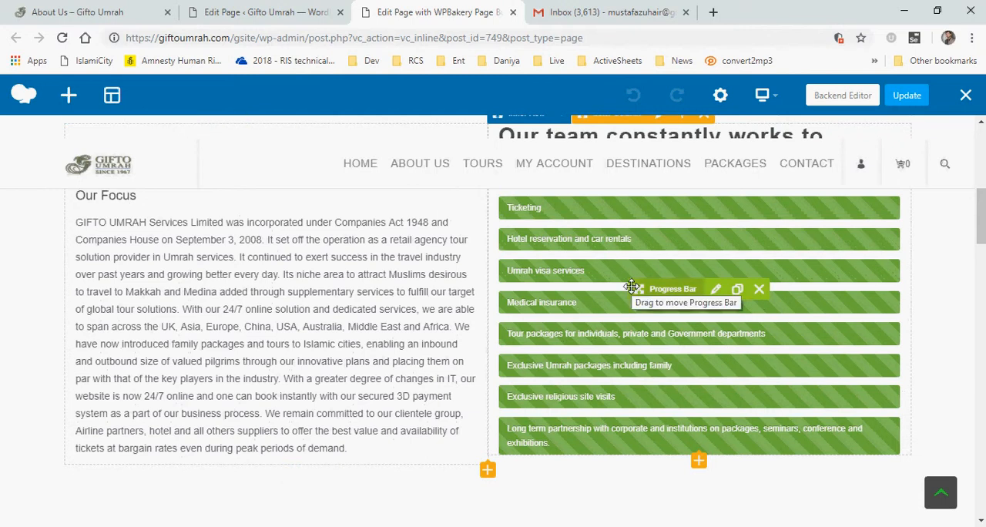
scroll(638, 286, up, 1)
scroll(661, 312, down, 1)
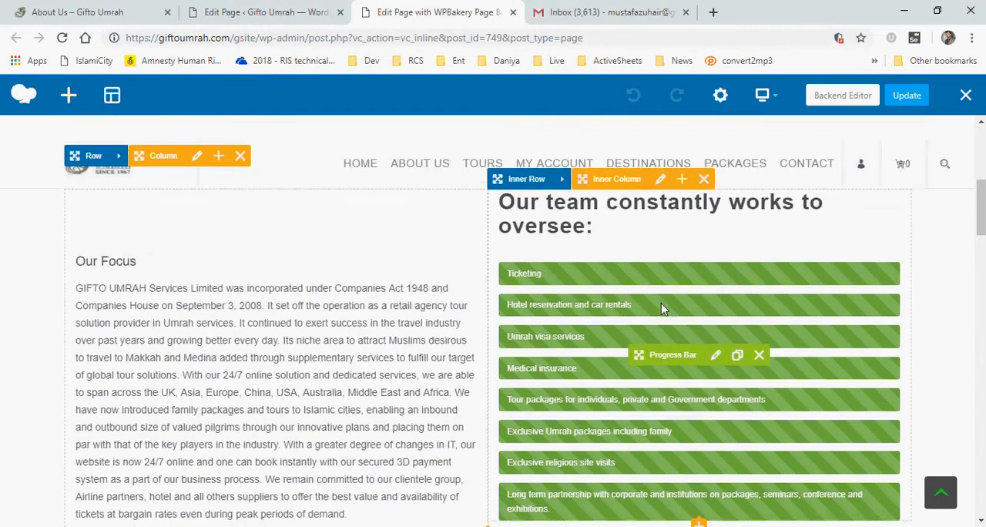
click(716, 289)
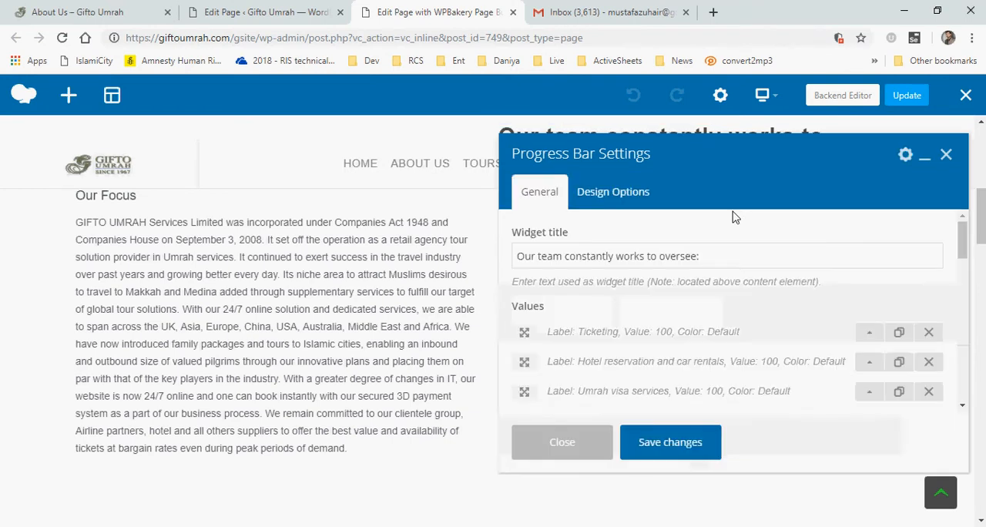
drag(962, 235, 960, 260)
scroll(683, 366, down, 5)
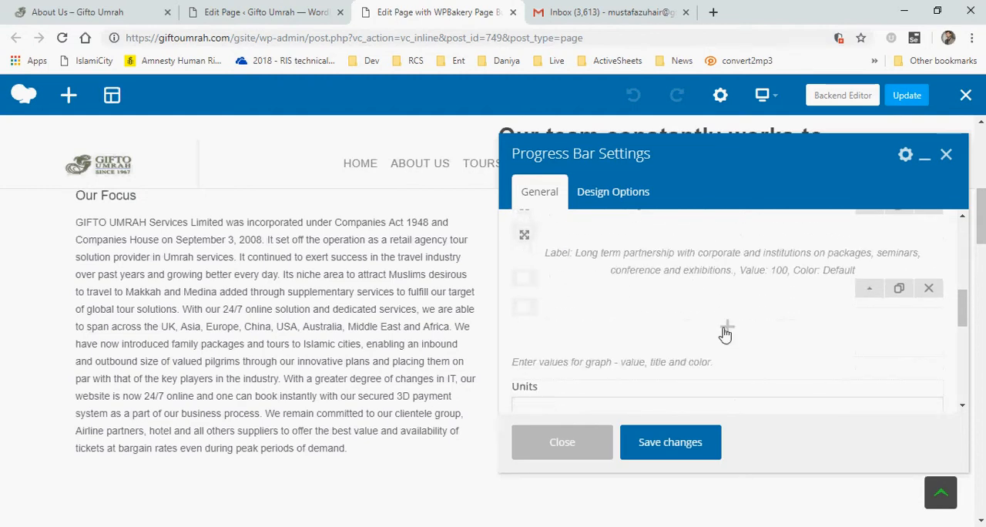
scroll(668, 330, down, 2)
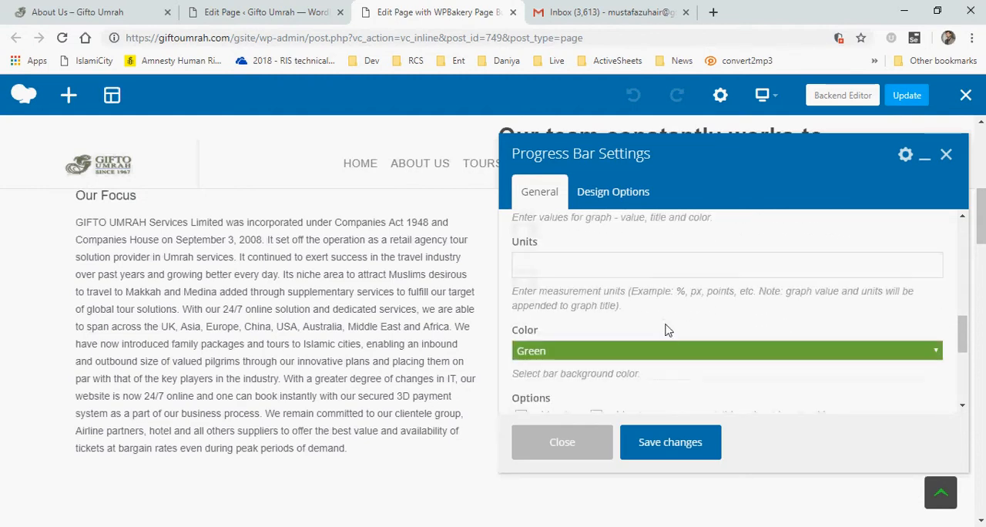
click(617, 356)
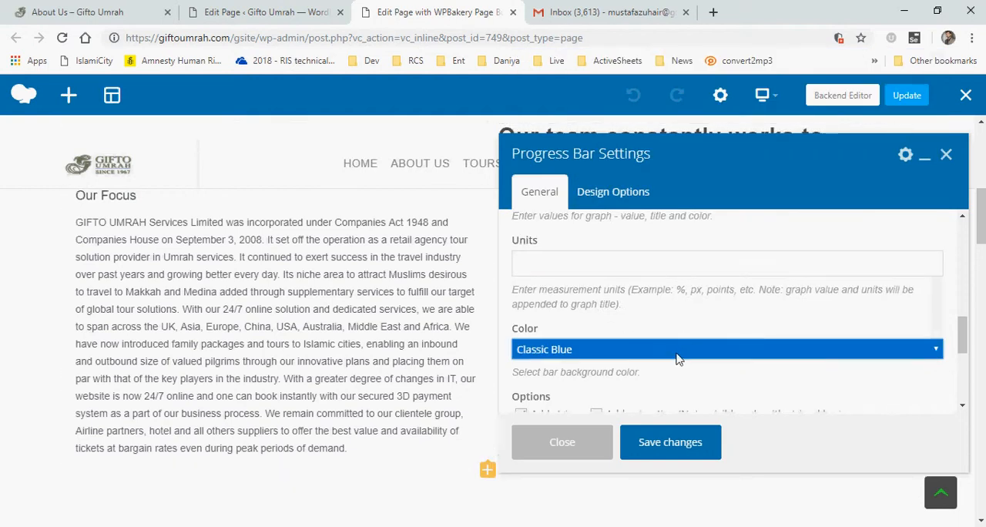
Try the rollIn and bounceInDown CSS animations on the progress bar and preview the effect
scroll(609, 308, down, 2)
scroll(582, 285, down, 1)
scroll(572, 290, up, 1)
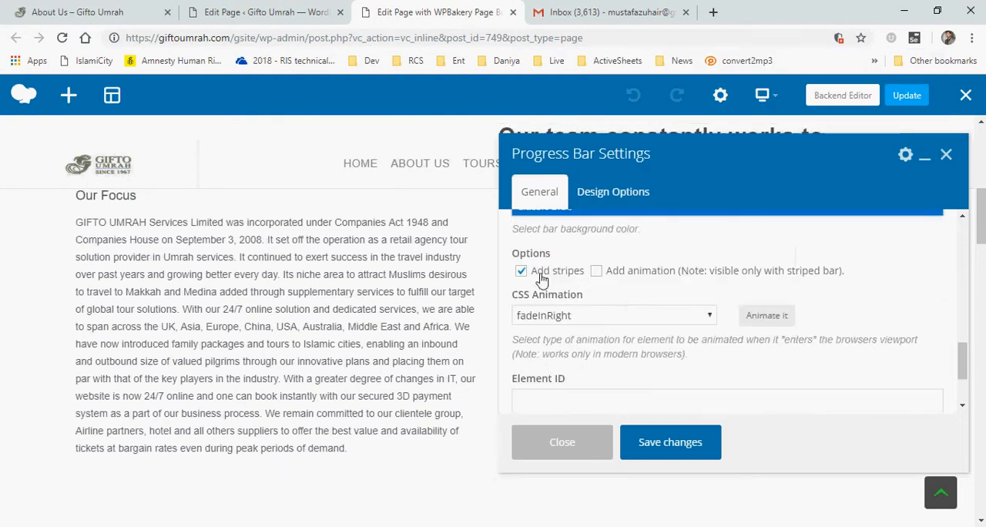
click(660, 316)
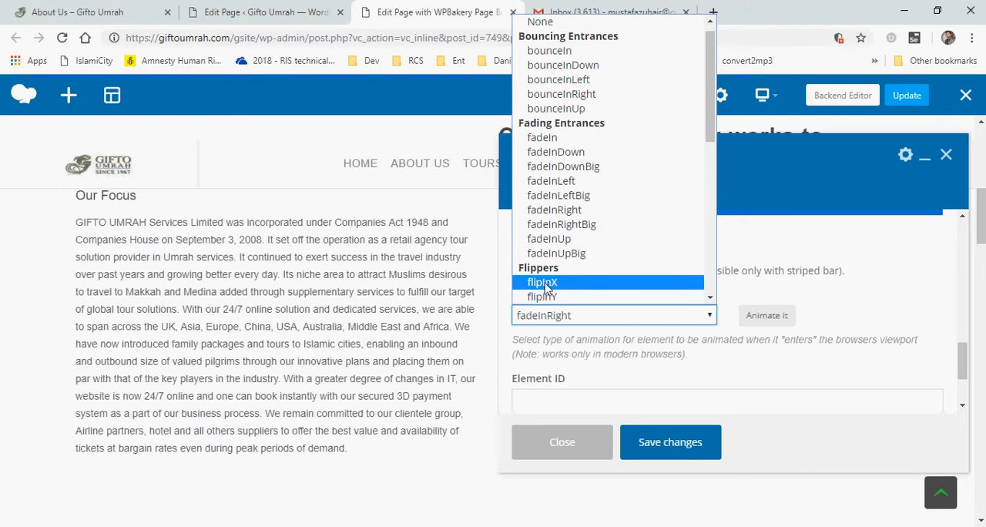
scroll(614, 273, down, 3)
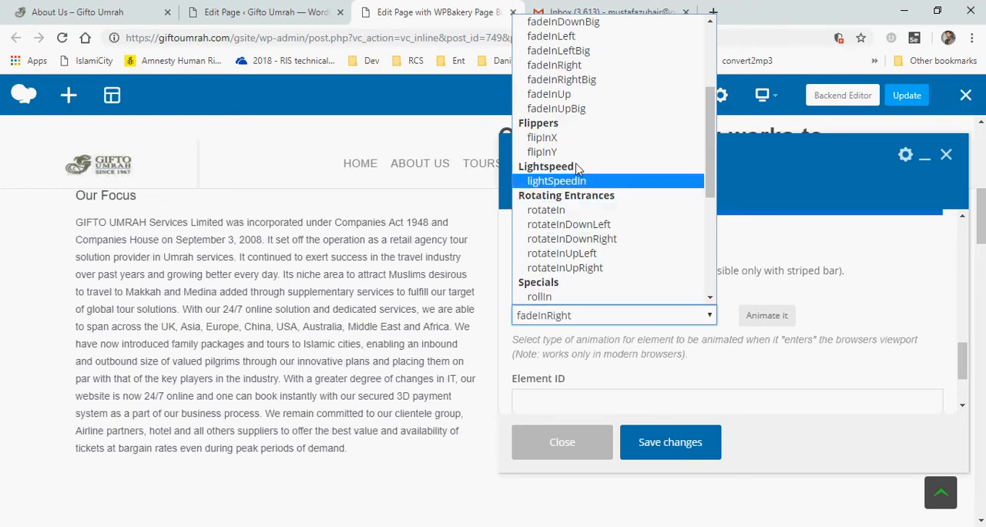
click(552, 297)
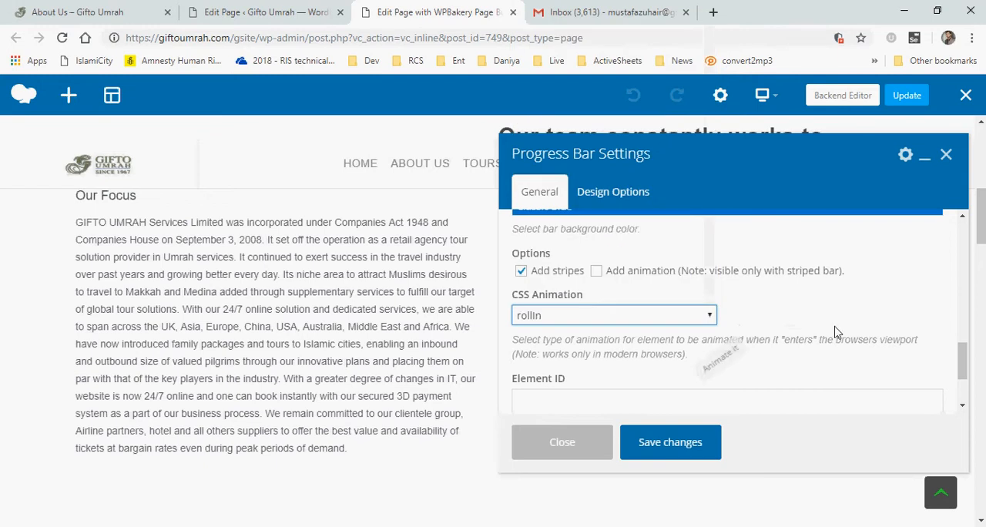
click(617, 316)
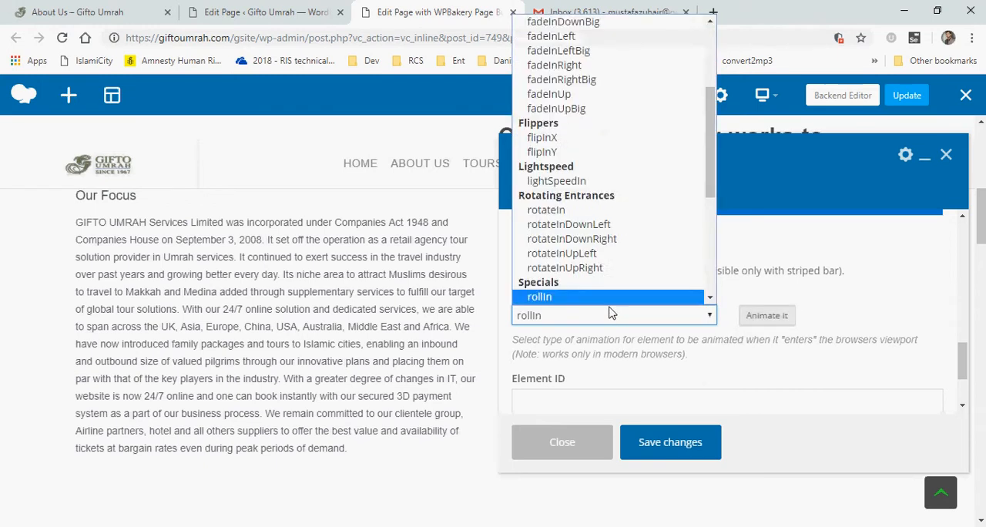
scroll(609, 308, up, 5)
key(Return)
click(767, 315)
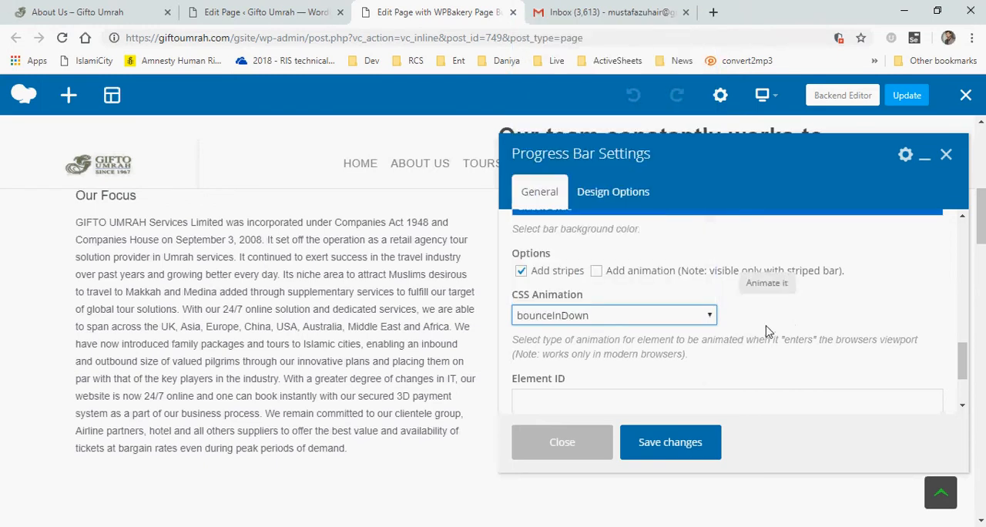
Set the progress bar's CSS animation to fadeInRightBig, save the changes, and close the settings
click(667, 316)
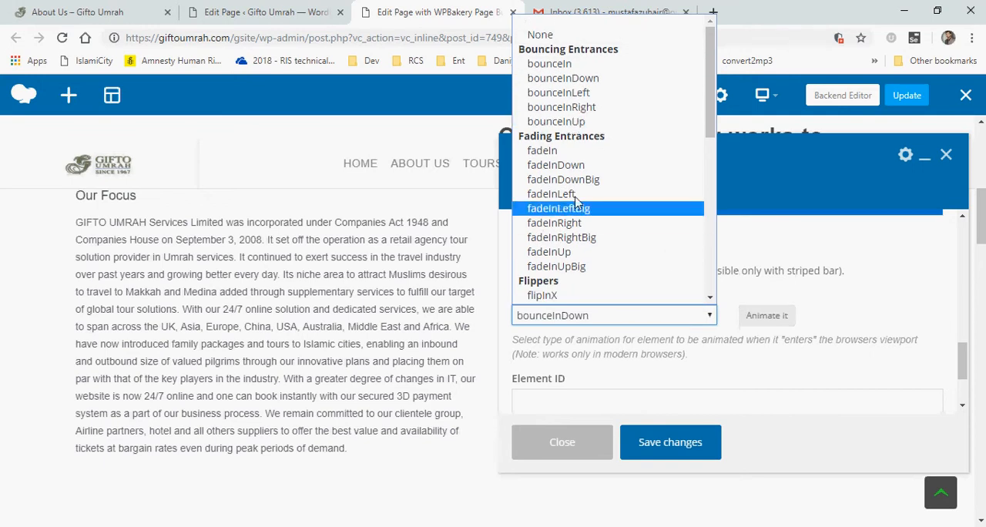
click(552, 194)
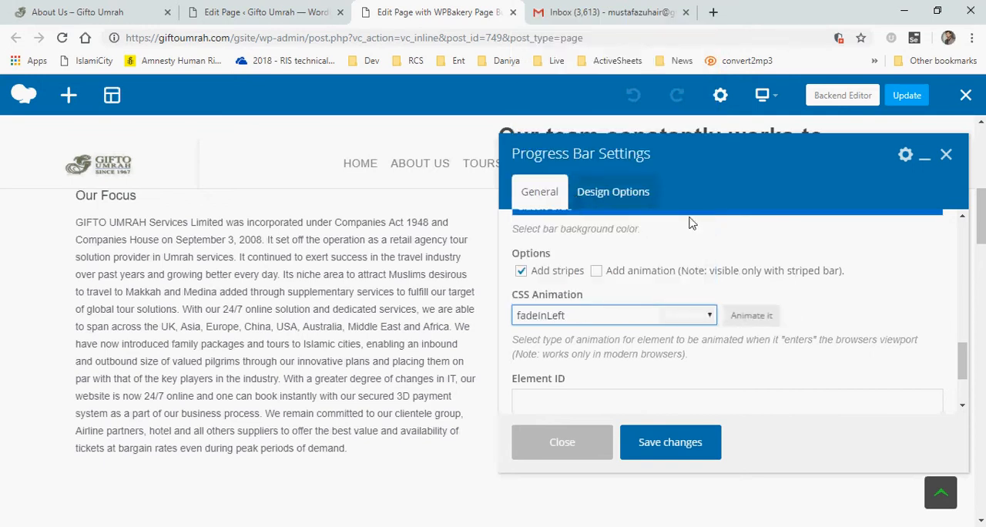
click(576, 317)
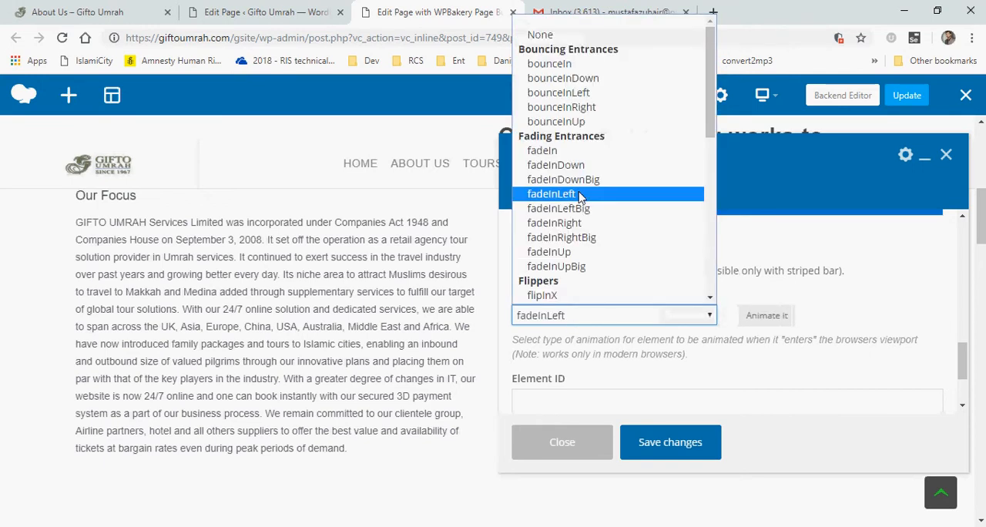
click(577, 238)
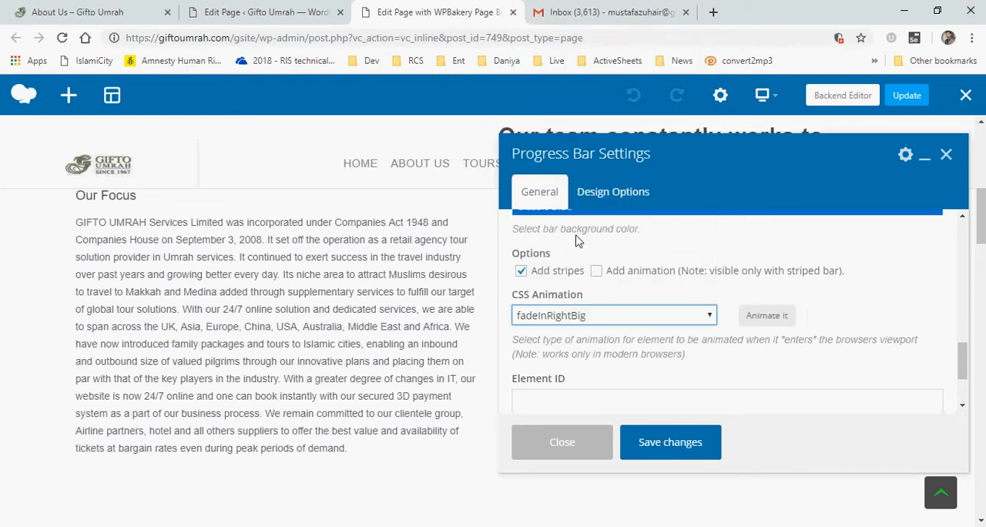
click(684, 447)
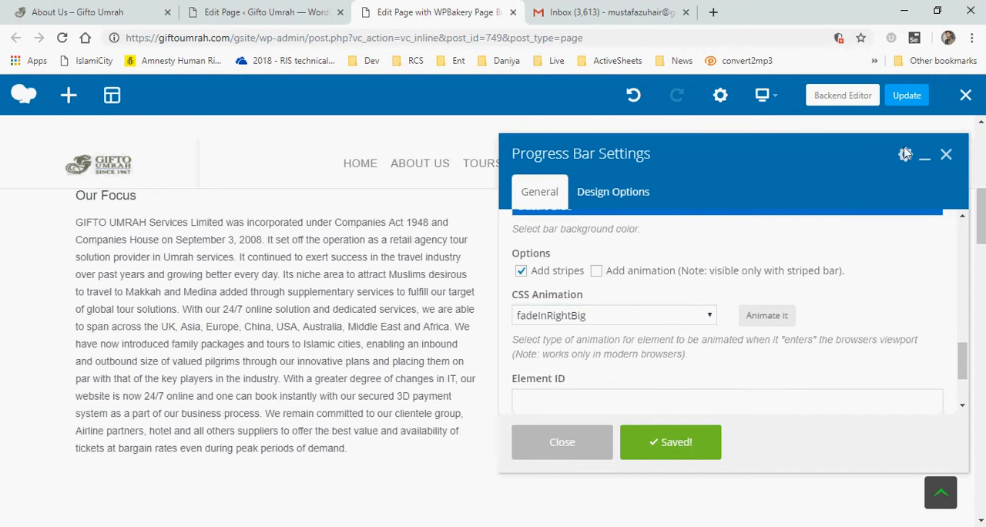
click(561, 443)
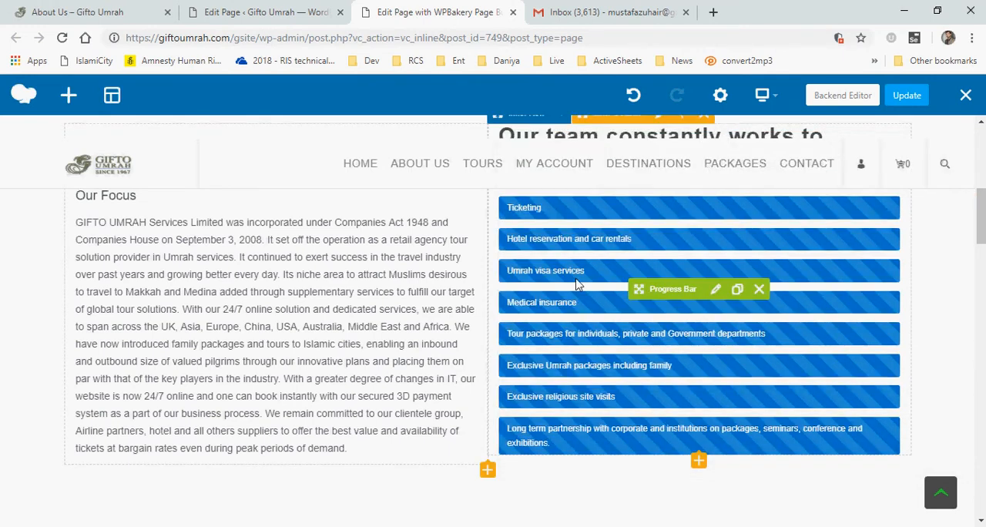
Reopen the progress bar's settings to review them, then close them
click(717, 291)
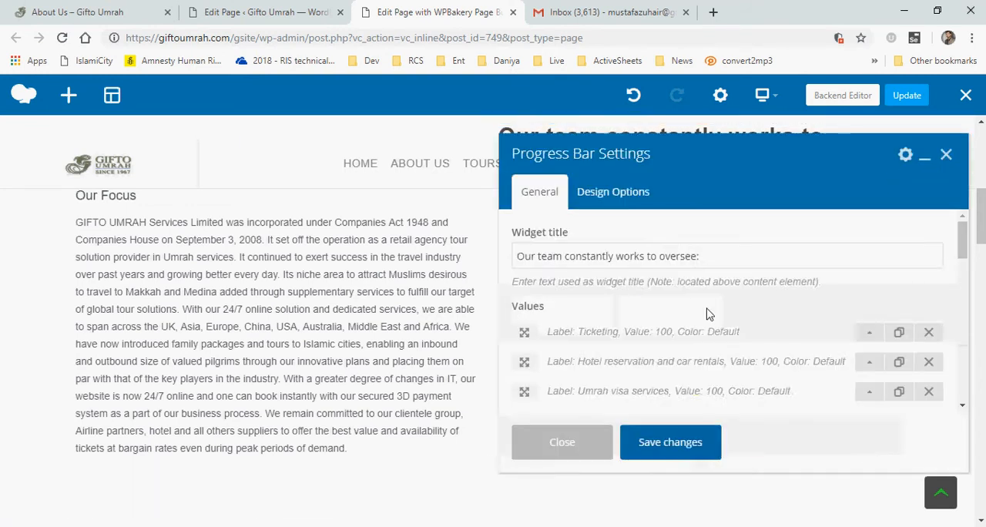
scroll(713, 316, down, 1)
scroll(717, 319, down, 2)
click(562, 441)
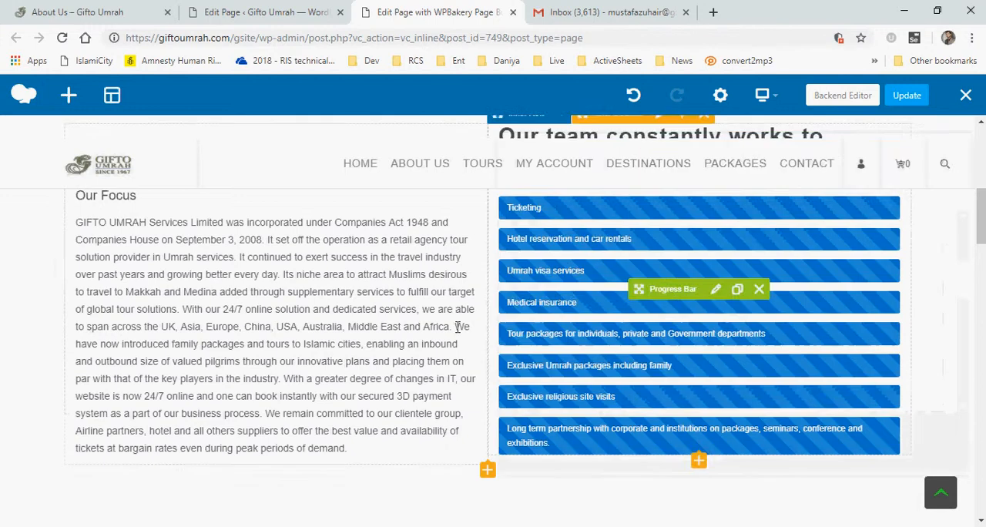
Browse the lower page sections, including the Our Objectives box and the Popular Tours row
scroll(402, 324, down, 5)
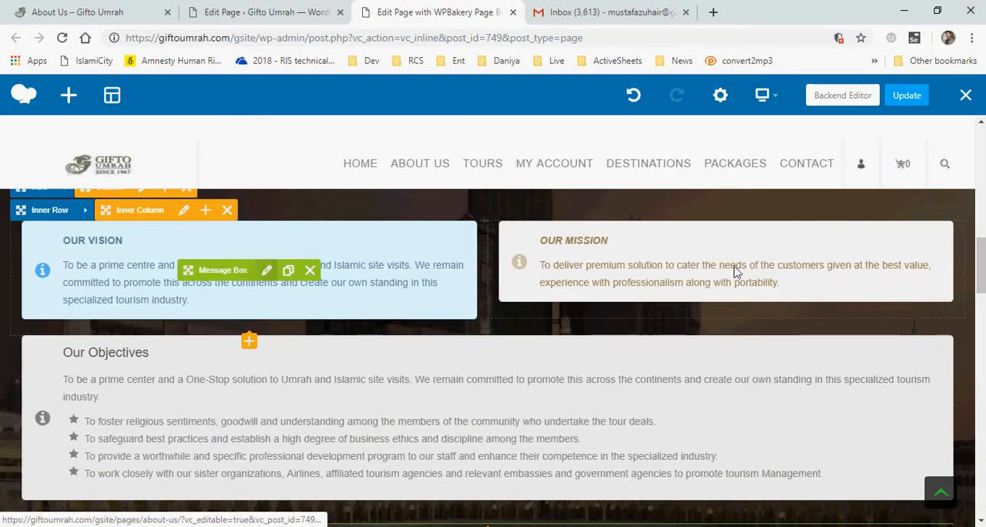
scroll(508, 401, down, 1)
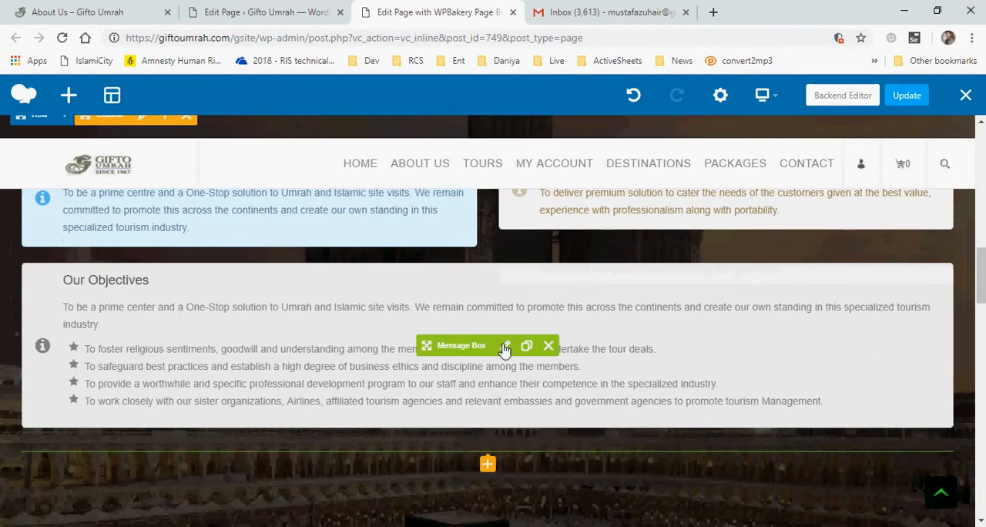
scroll(815, 394, down, 3)
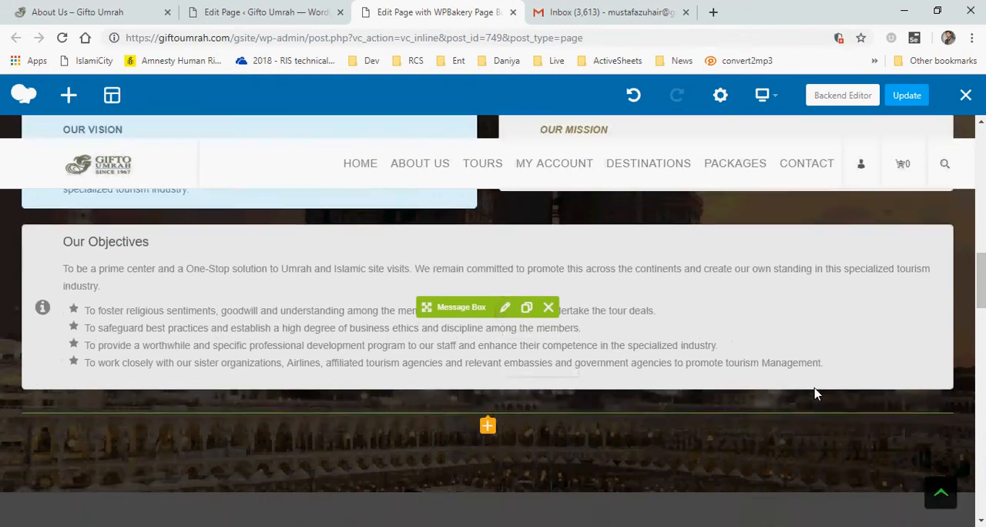
scroll(815, 395, down, 5)
scroll(813, 397, up, 3)
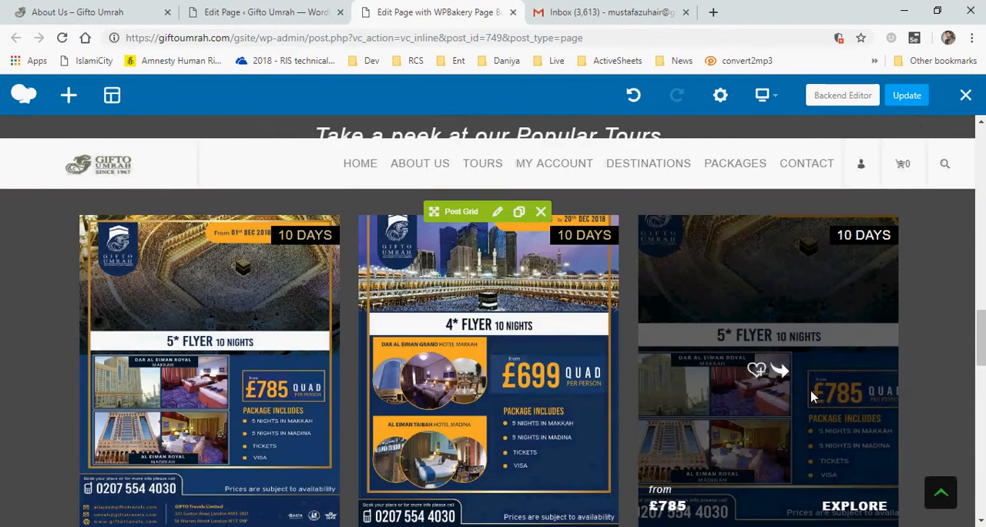
scroll(815, 396, up, 1)
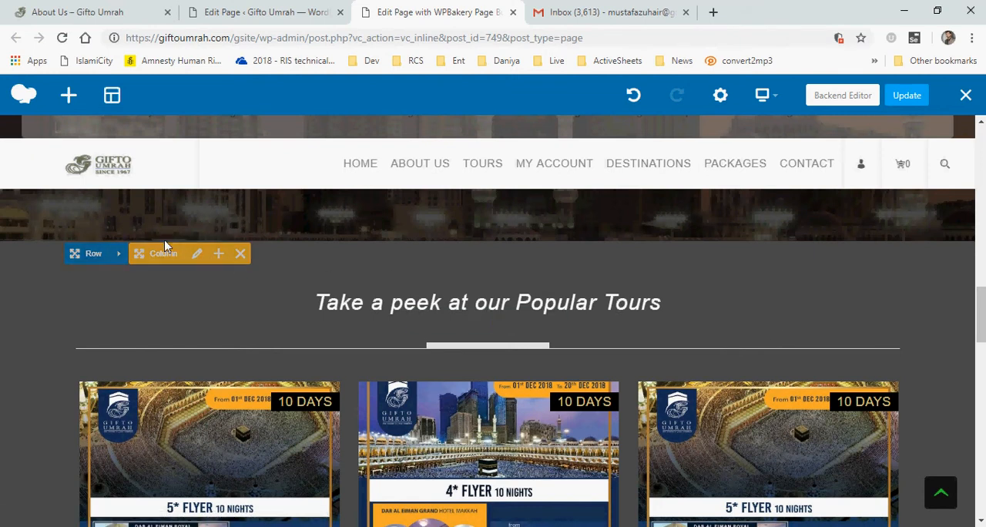
click(116, 258)
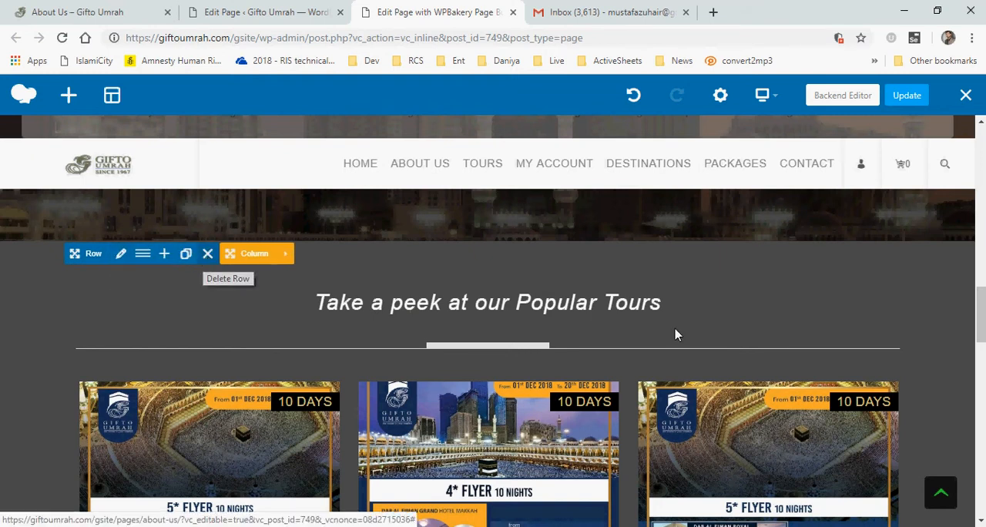
scroll(634, 311, down, 1)
scroll(634, 311, down, 1)
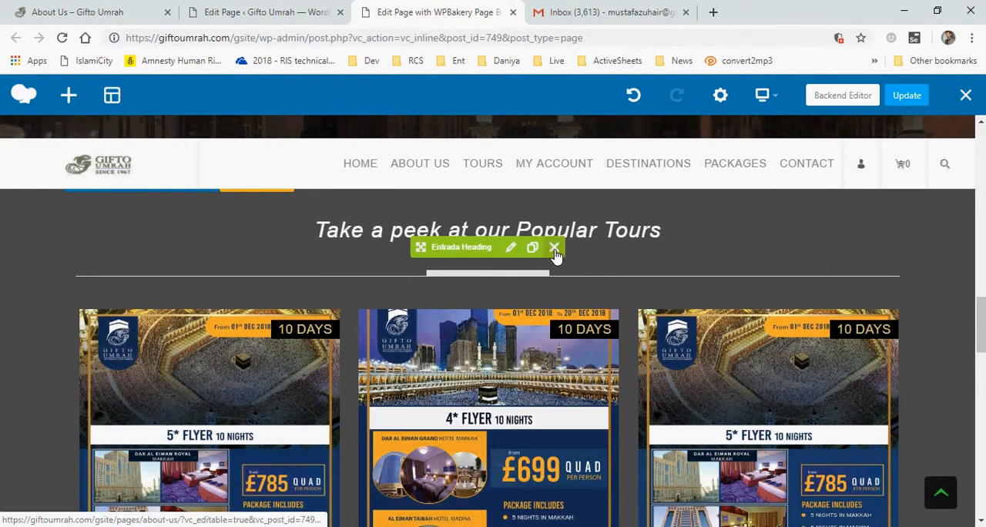
scroll(537, 323, down, 4)
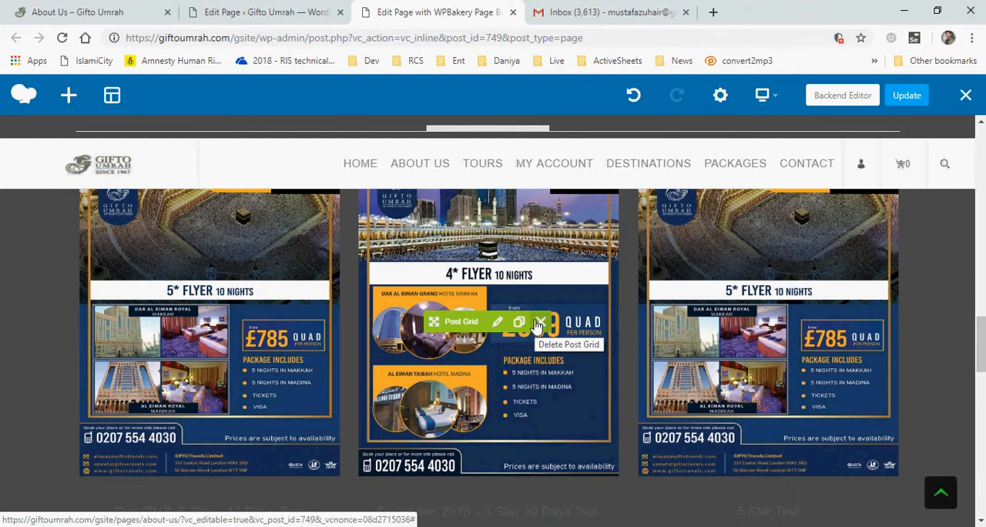
Open the Popular Tours post grid's settings, set Columns to 4 Columns, and select the Total Item field
click(498, 322)
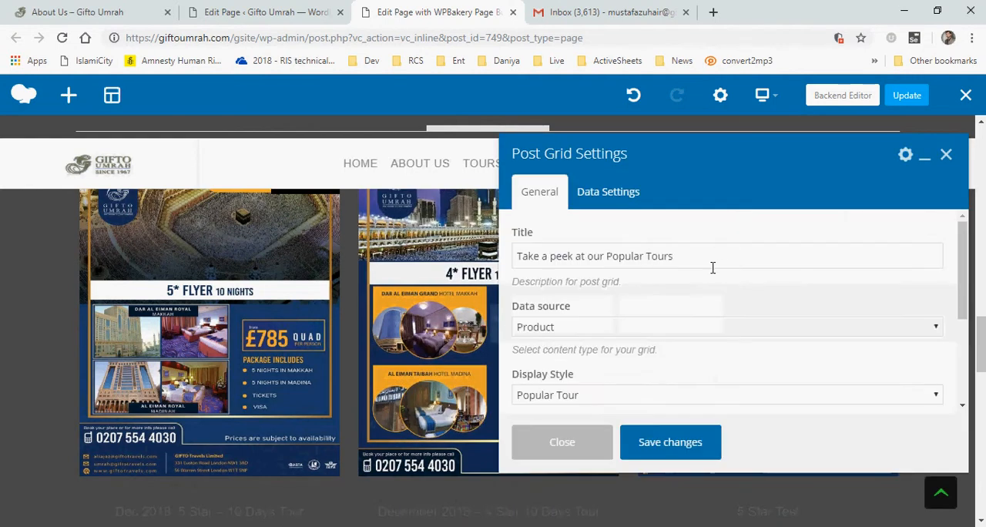
scroll(713, 268, down, 3)
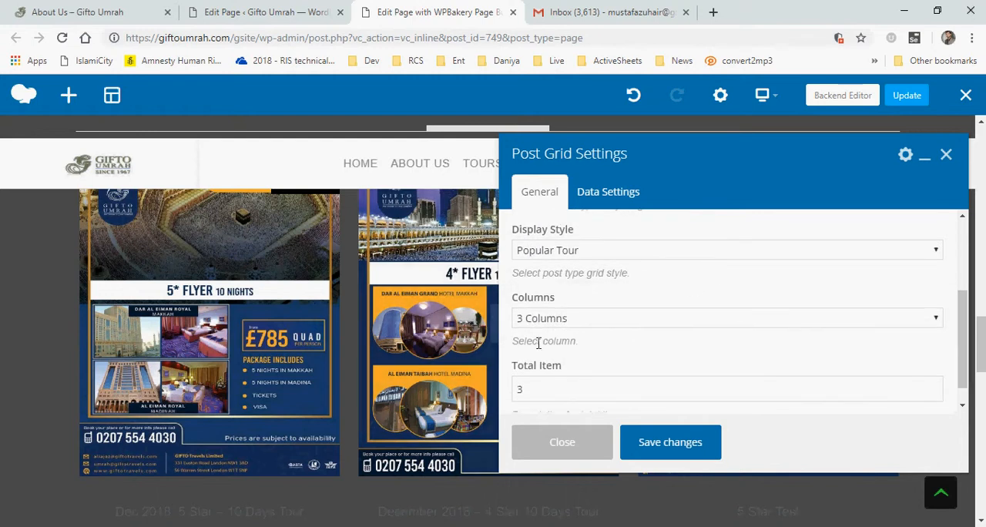
click(560, 321)
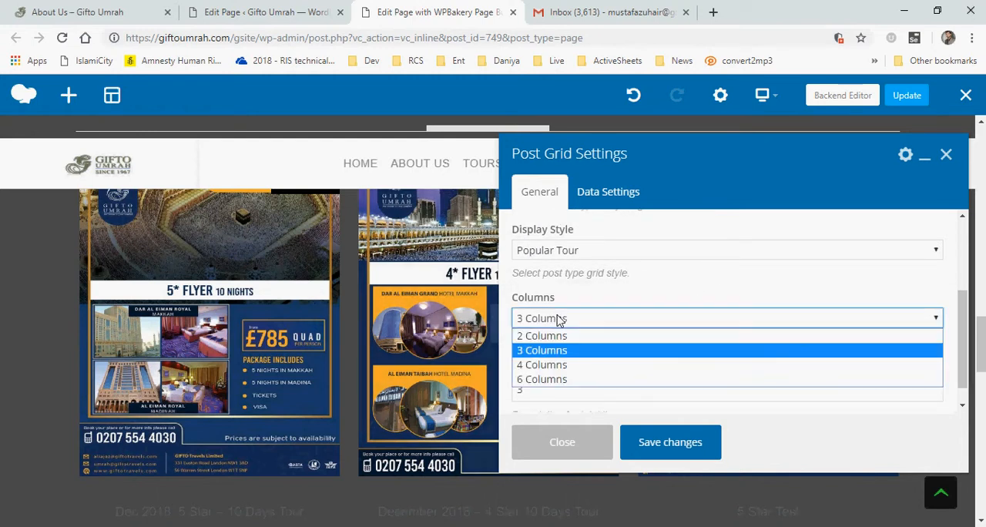
click(547, 367)
scroll(578, 353, down, 1)
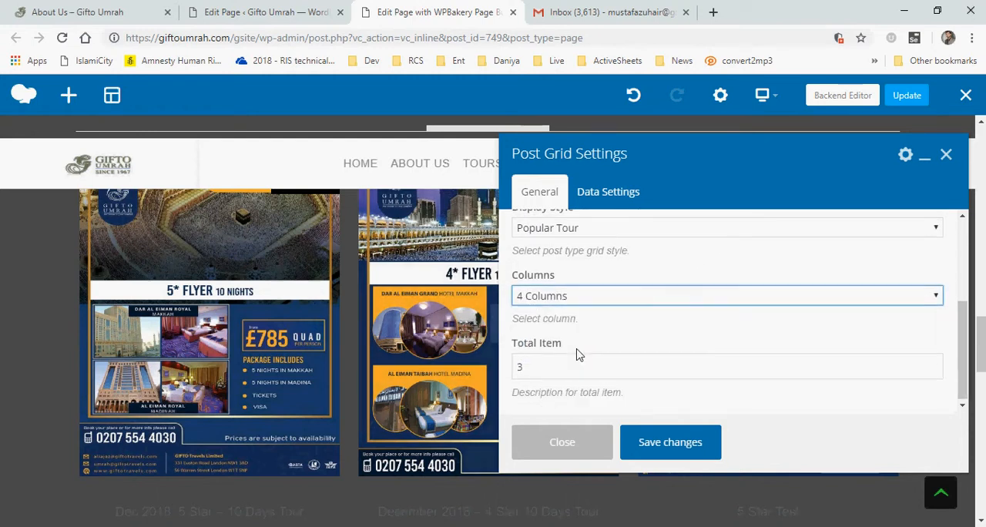
click(545, 367)
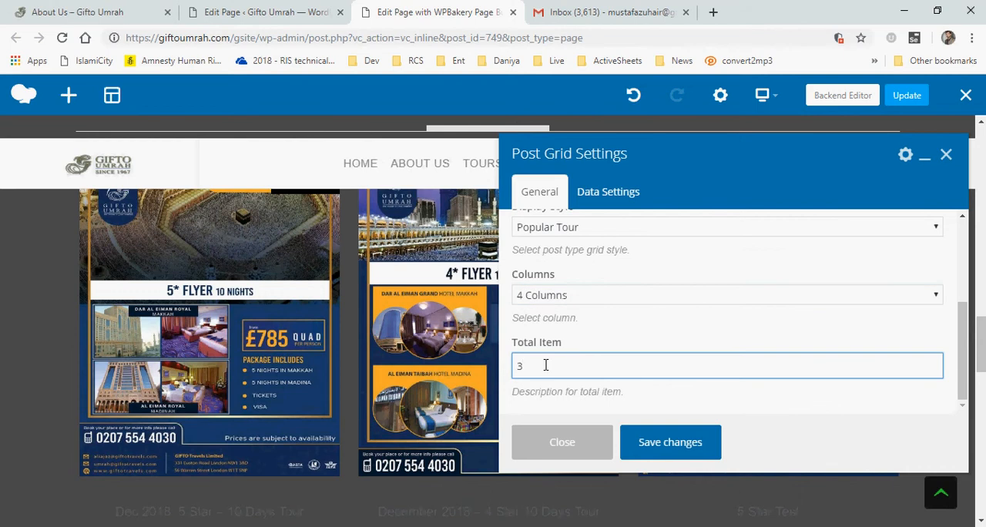
Set the Popular Tours post grid to 3 Columns with a Total Item of 3, save the changes, and close the settings
click(589, 299)
click(543, 326)
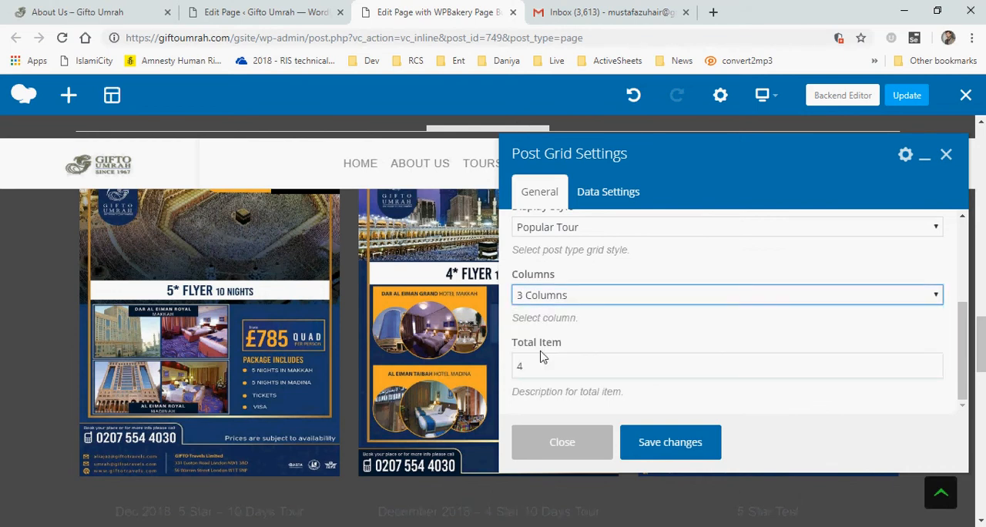
double_click(539, 366)
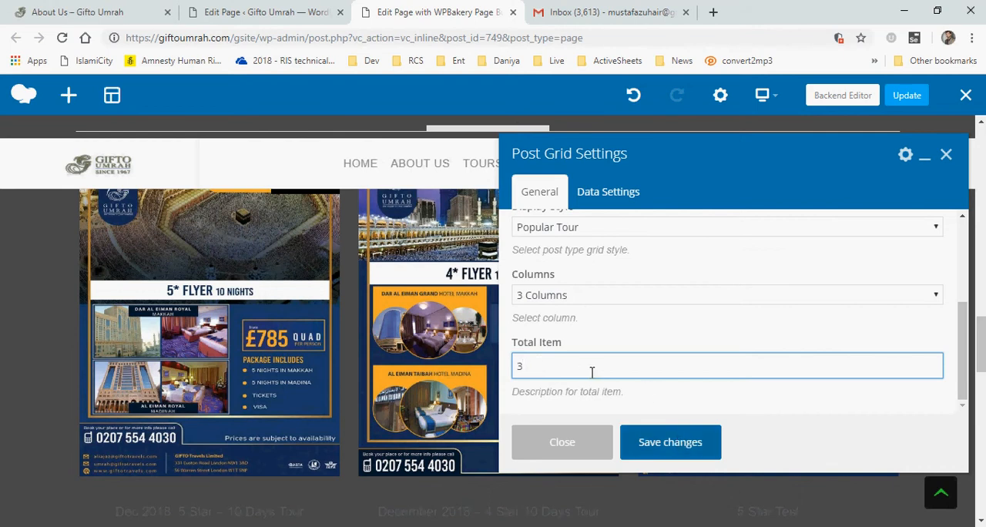
click(661, 442)
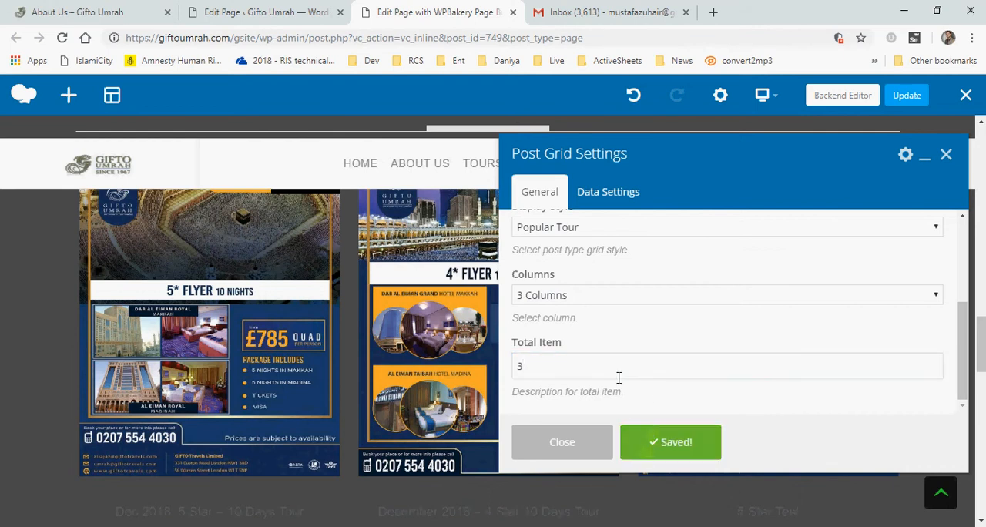
click(561, 440)
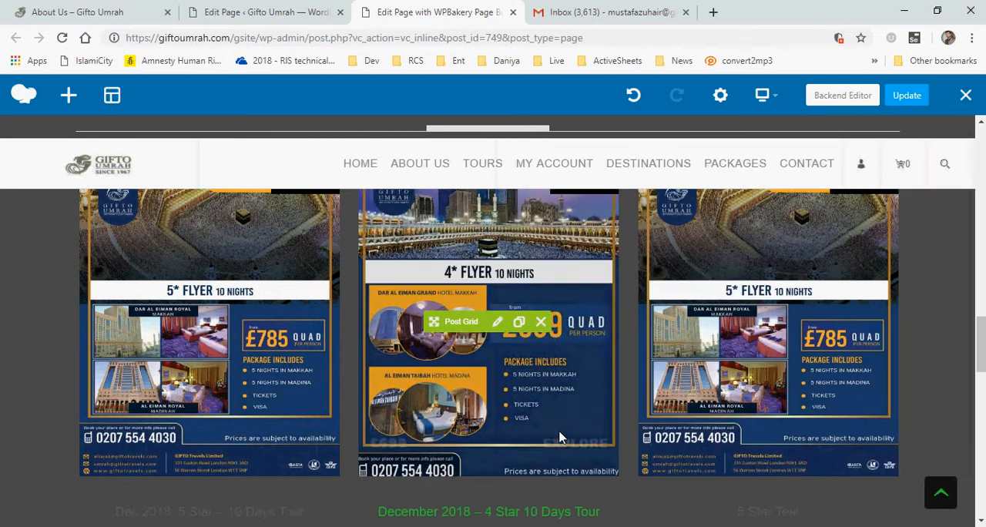
Review the updated Popular Tours grid on the page
scroll(532, 393, down, 1)
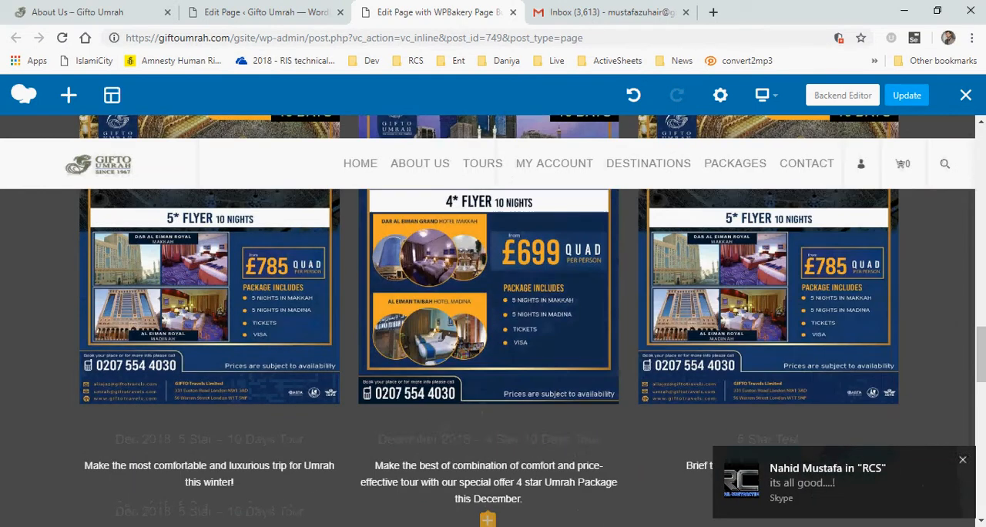
click(961, 458)
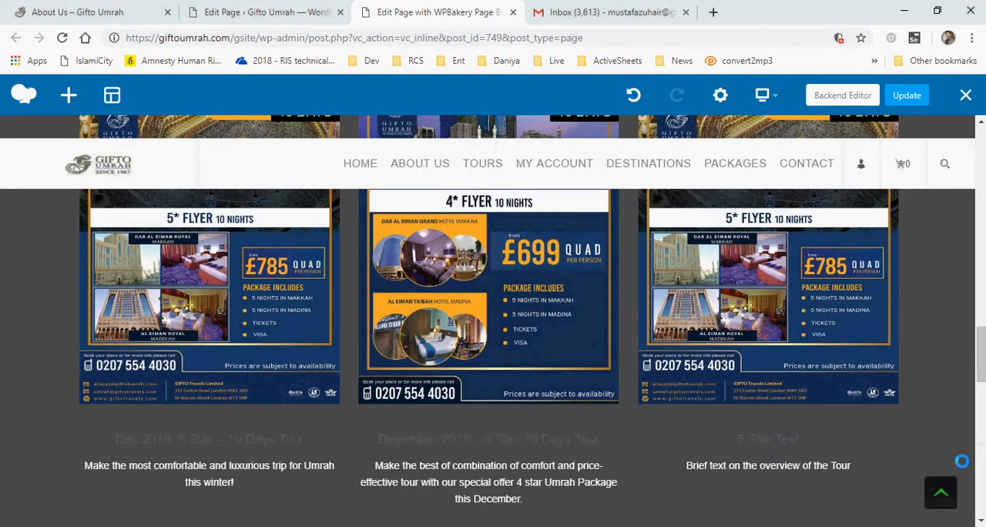
scroll(962, 461, up, 3)
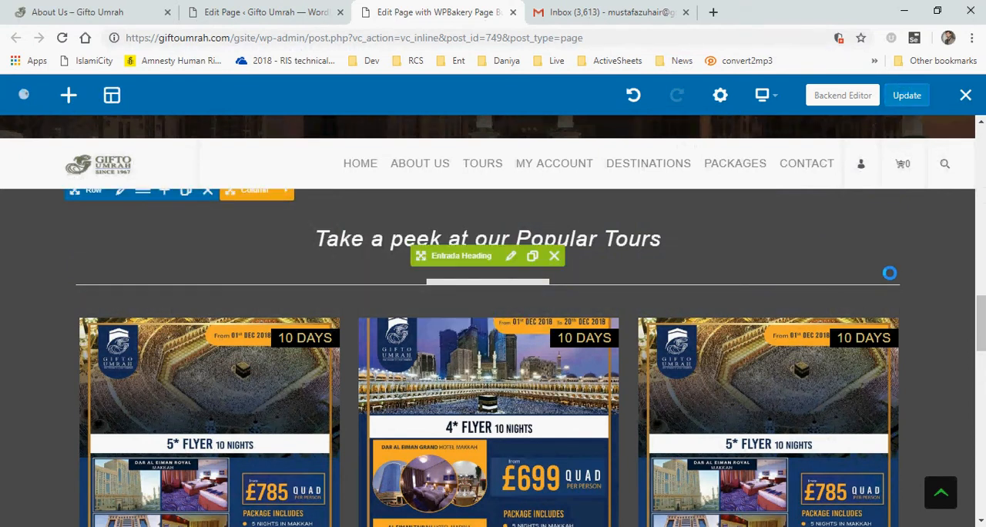
drag(443, 127, 543, 125)
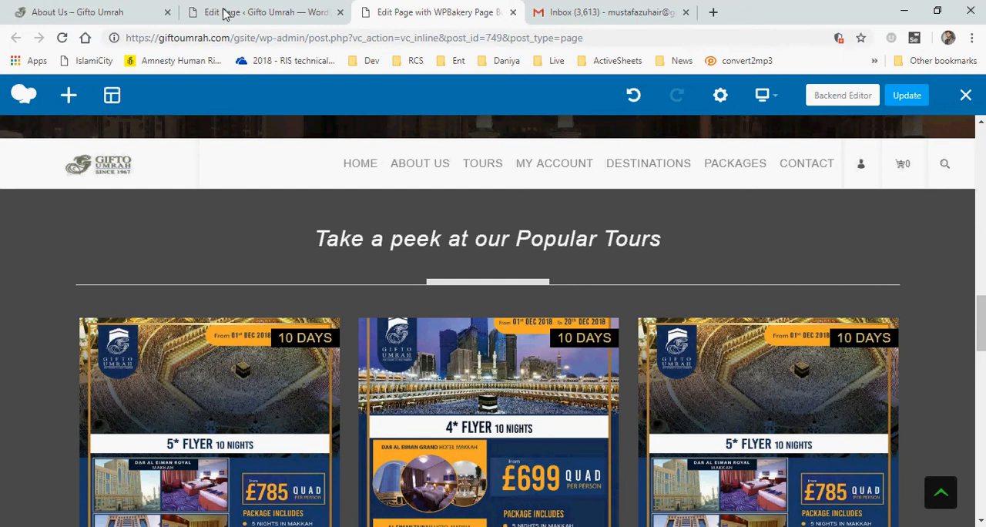
Reload the live About Us page to view the published changes
key(ctrl+1)
key(F5)
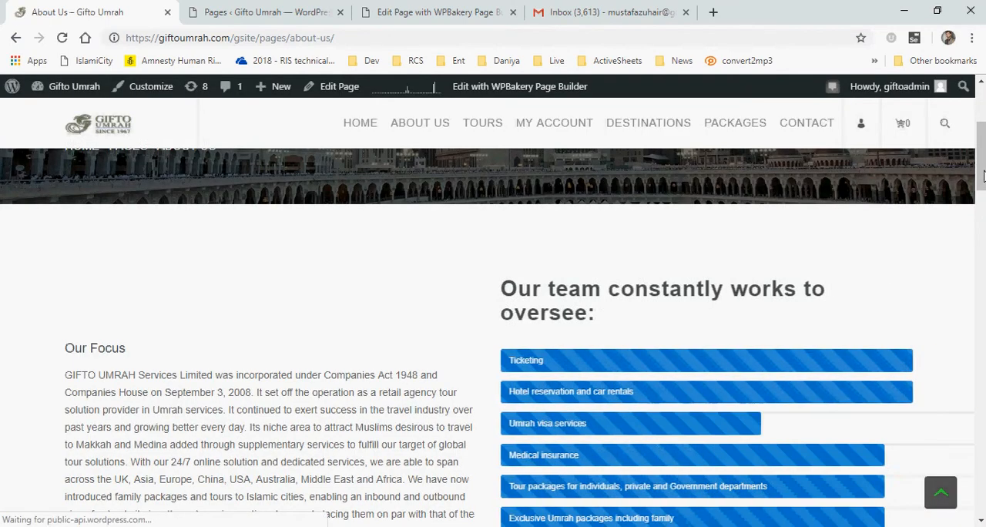
drag(982, 163, 985, 134)
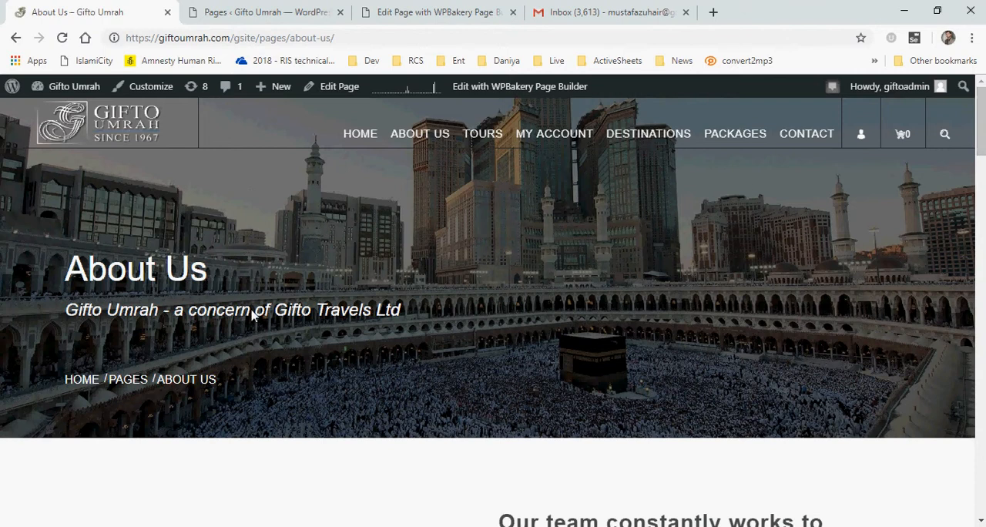
Search the Pages list for "About"
click(256, 12)
click(797, 265)
text(About)
key(Return)
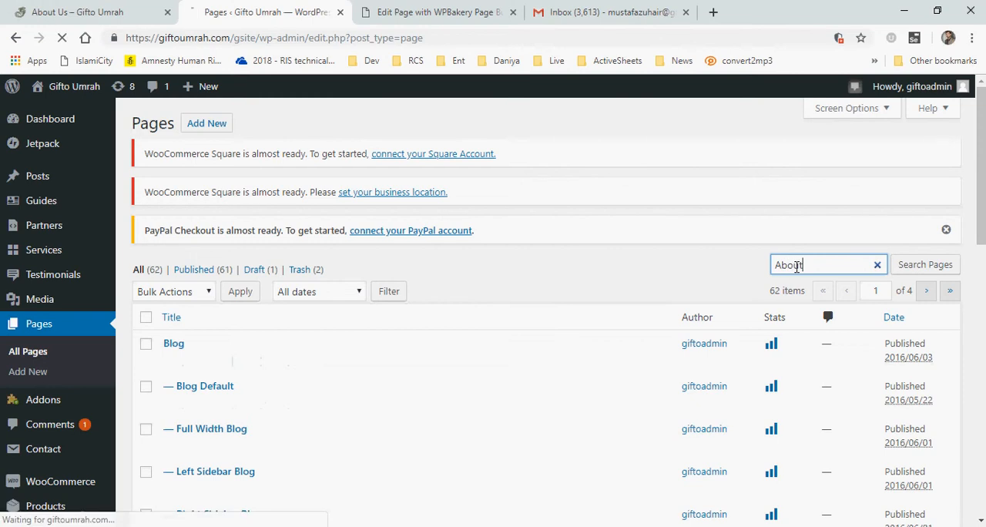
Close the WPBakery front-end editor tab
click(497, 6)
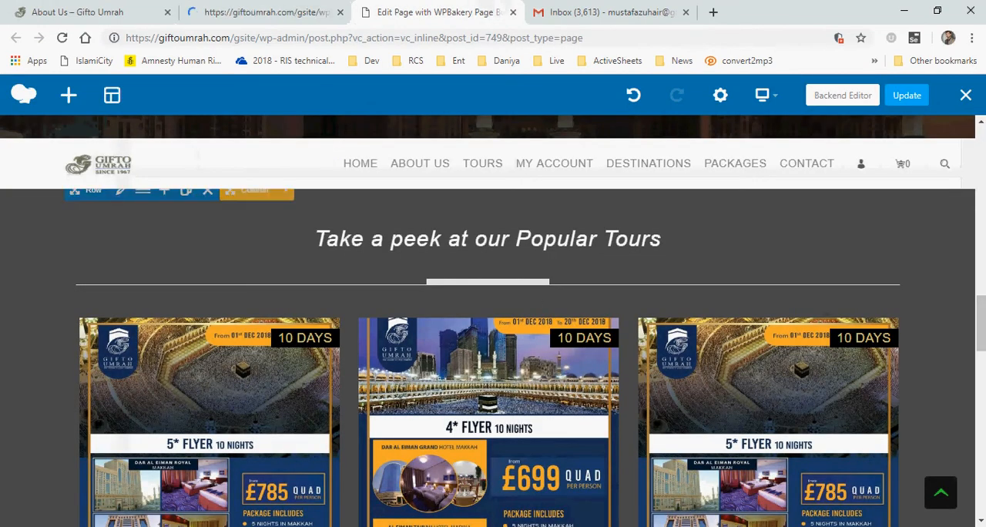
drag(981, 330, 980, 131)
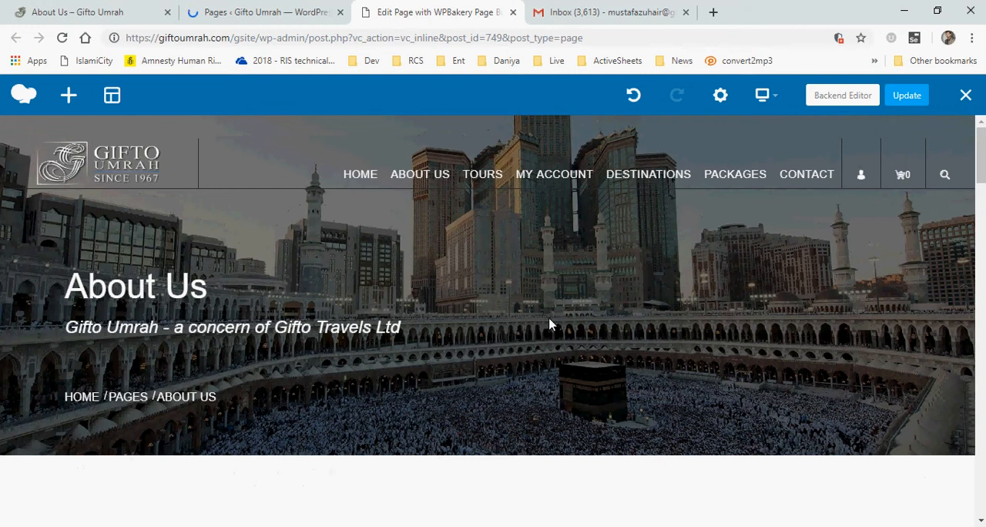
click(513, 12)
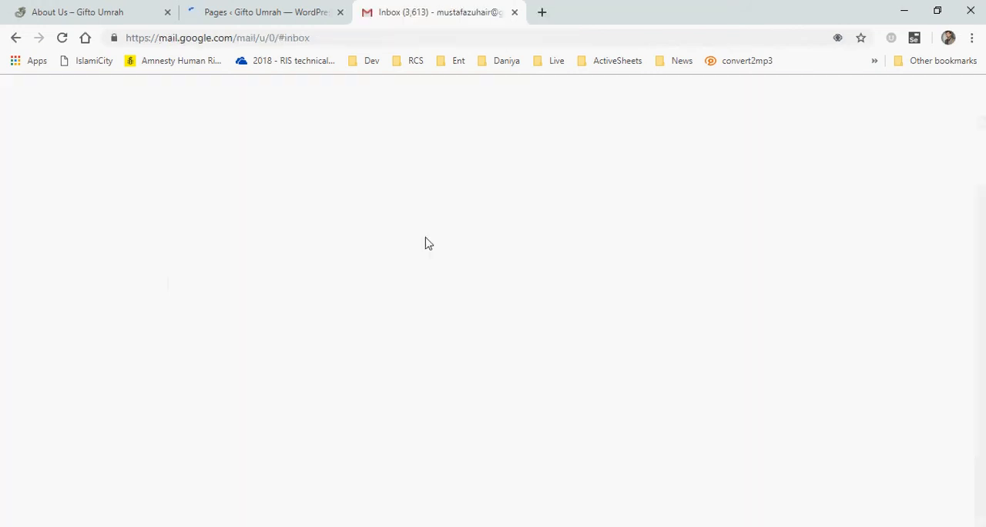
Open the About Us page from the search results in the page editor
click(284, 12)
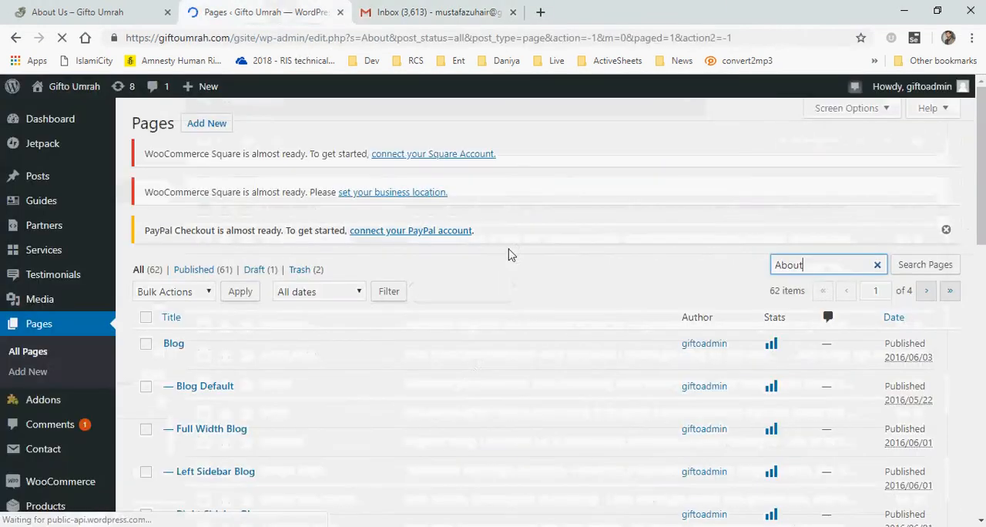
scroll(377, 358, down, 1)
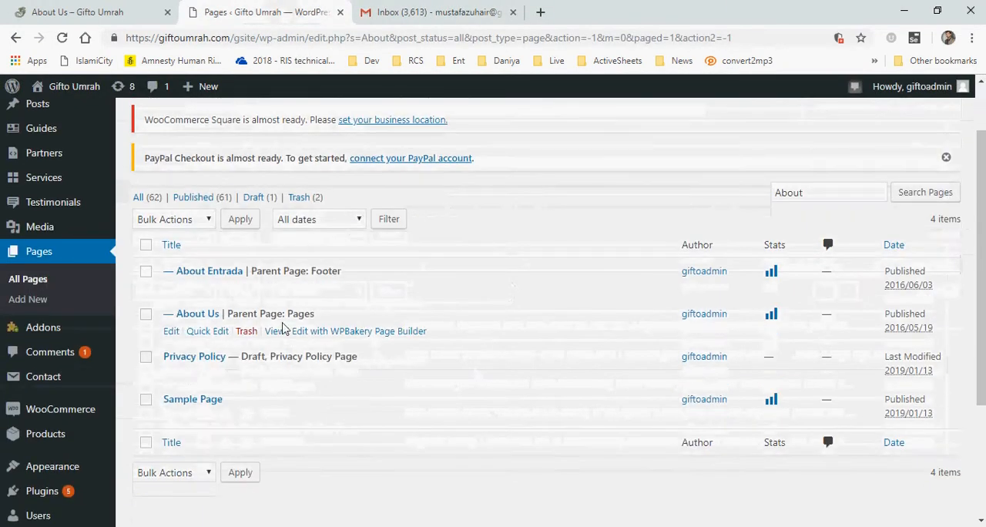
click(199, 319)
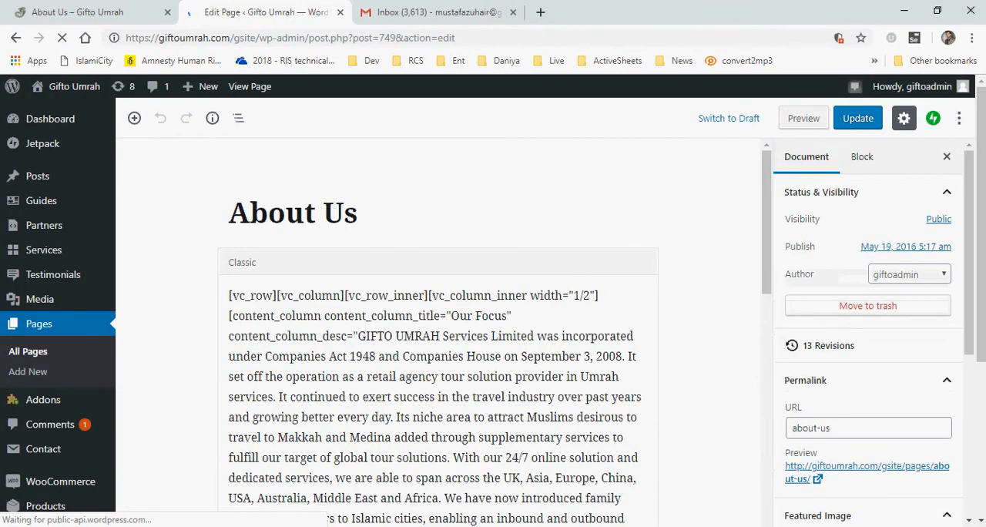
drag(984, 146, 983, 259)
scroll(648, 352, down, 10)
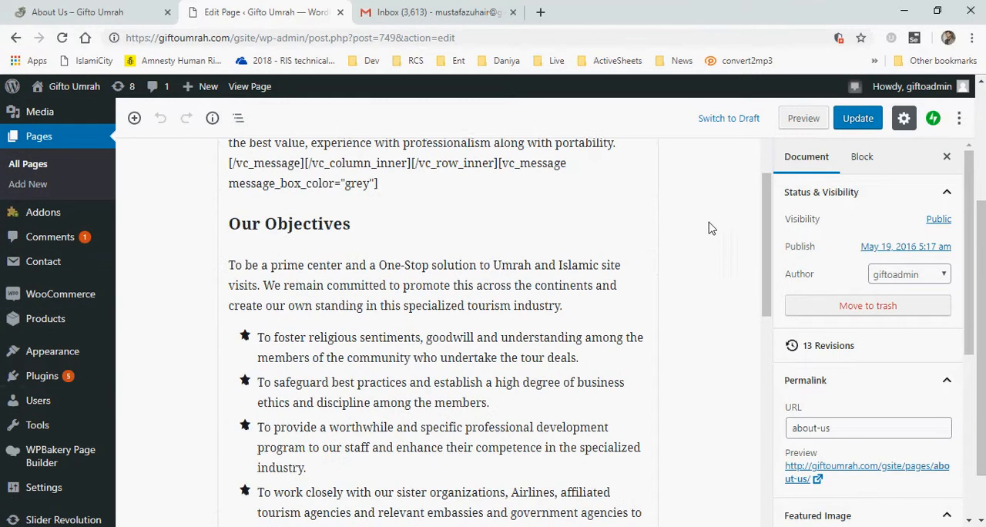
drag(765, 207, 737, 425)
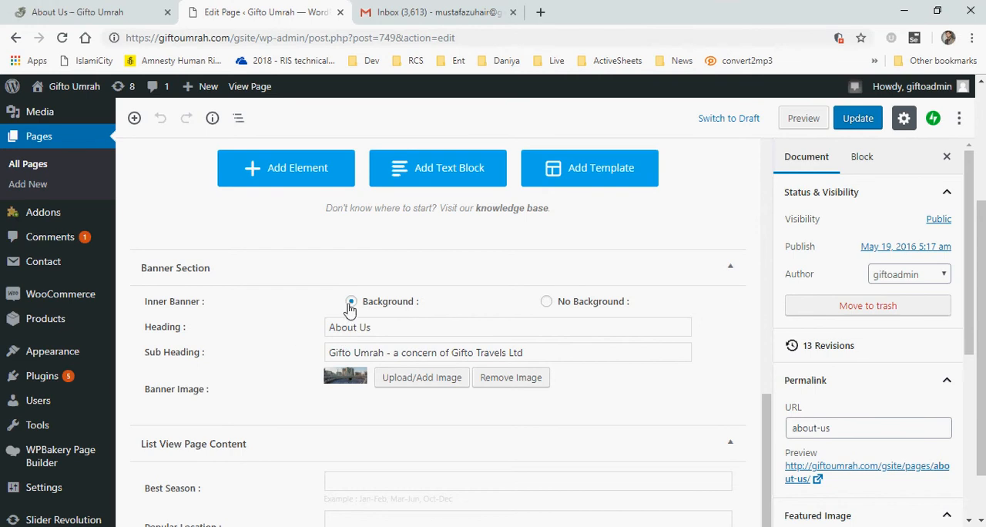
click(442, 383)
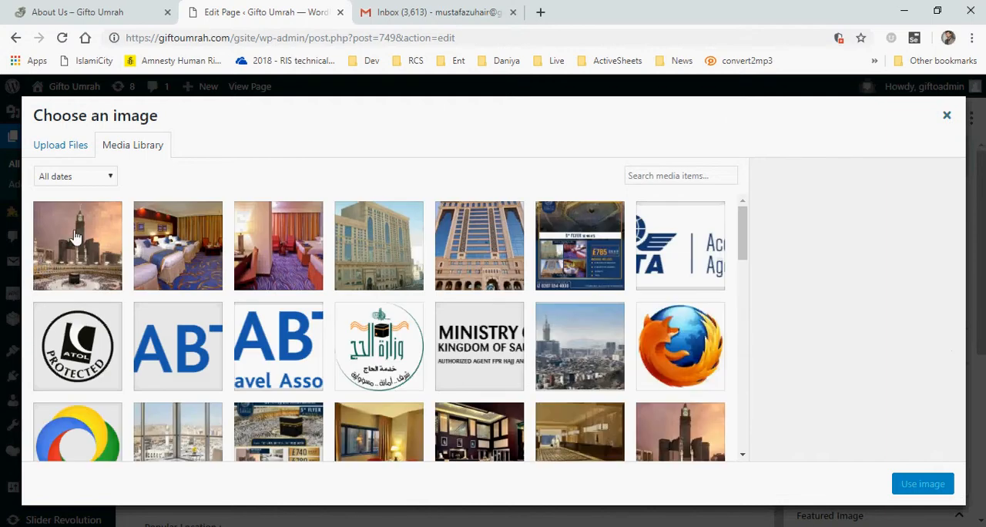
click(62, 148)
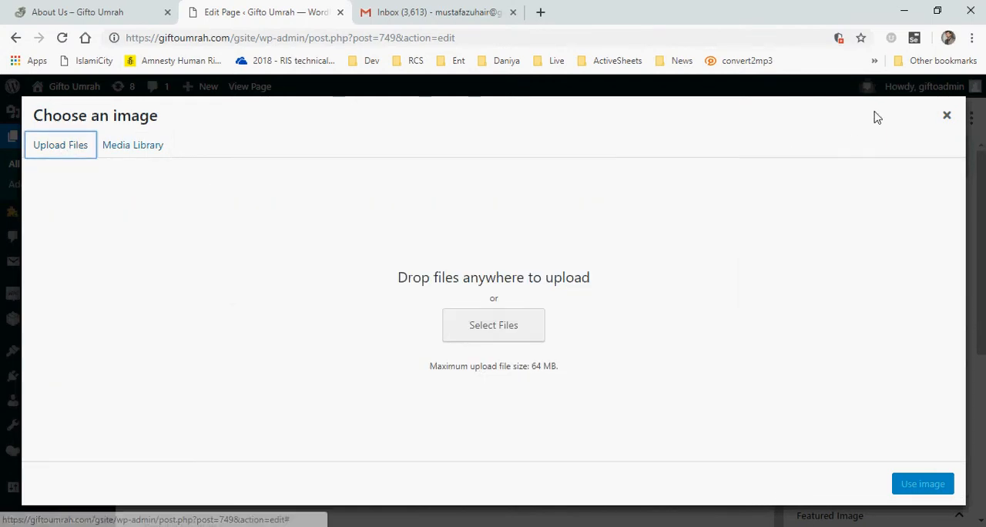
click(463, 339)
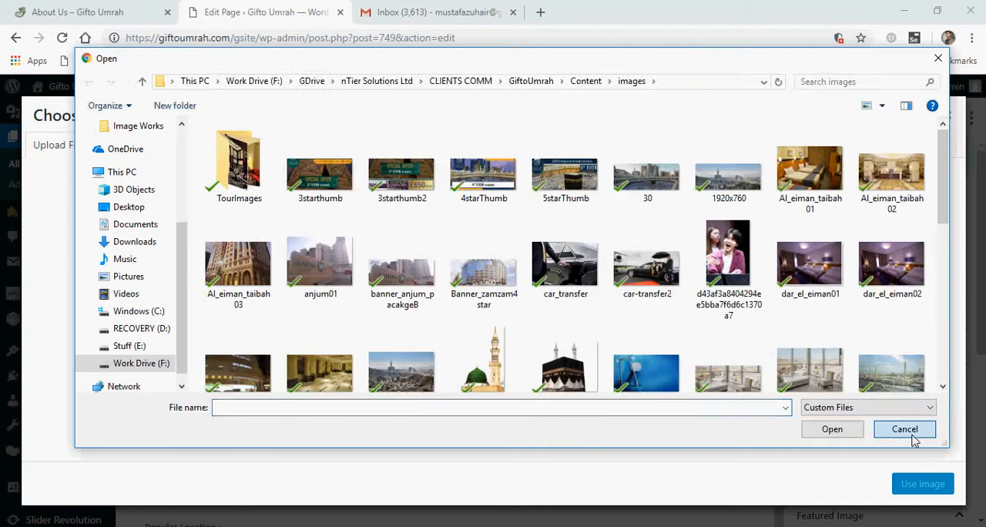
click(910, 433)
click(949, 116)
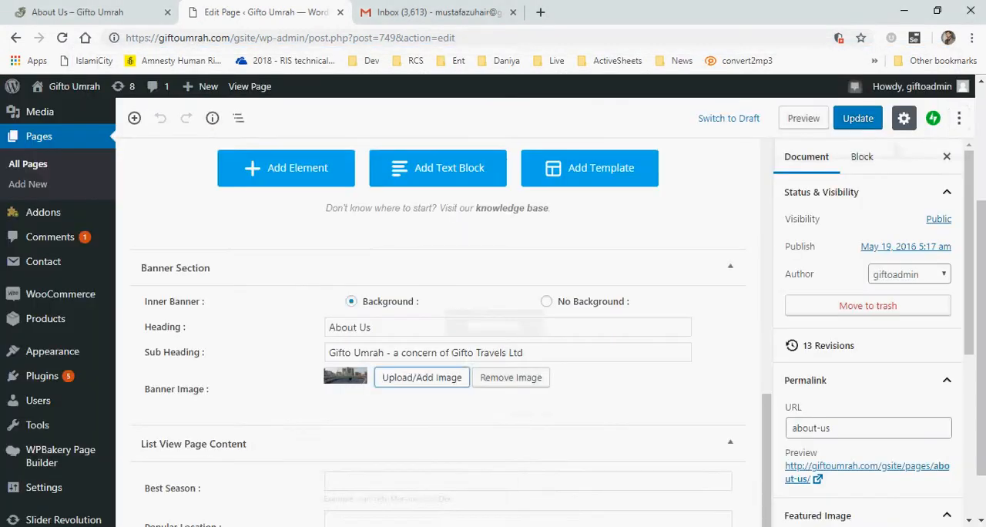
Switch to File Explorer and open the CLIENTS COMM folder under Work Drive, GDrive, nTier Solutions Ltd
click(409, 526)
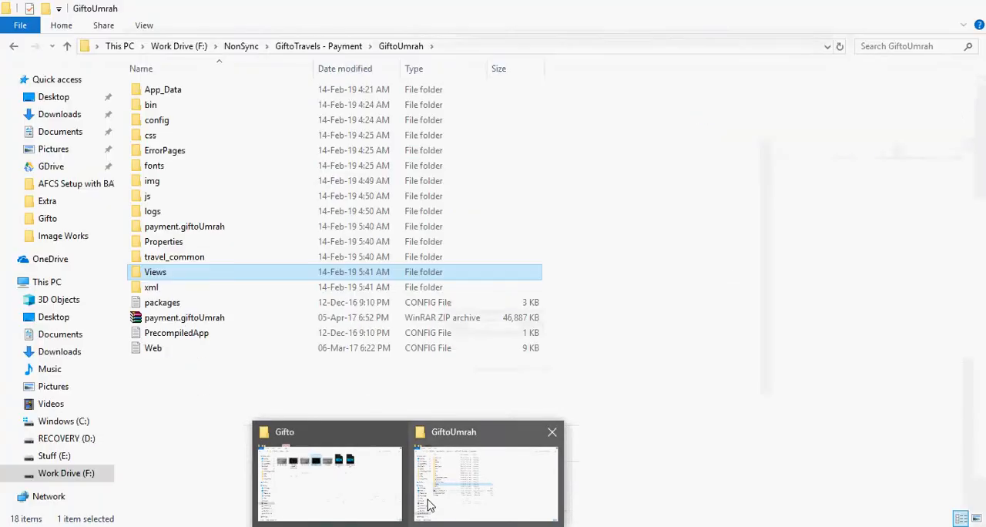
click(425, 502)
click(178, 47)
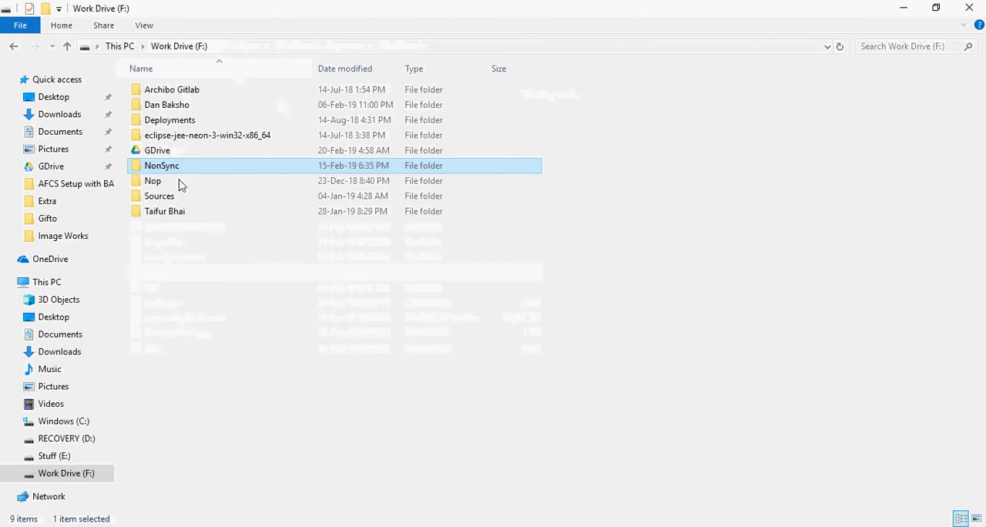
double_click(158, 152)
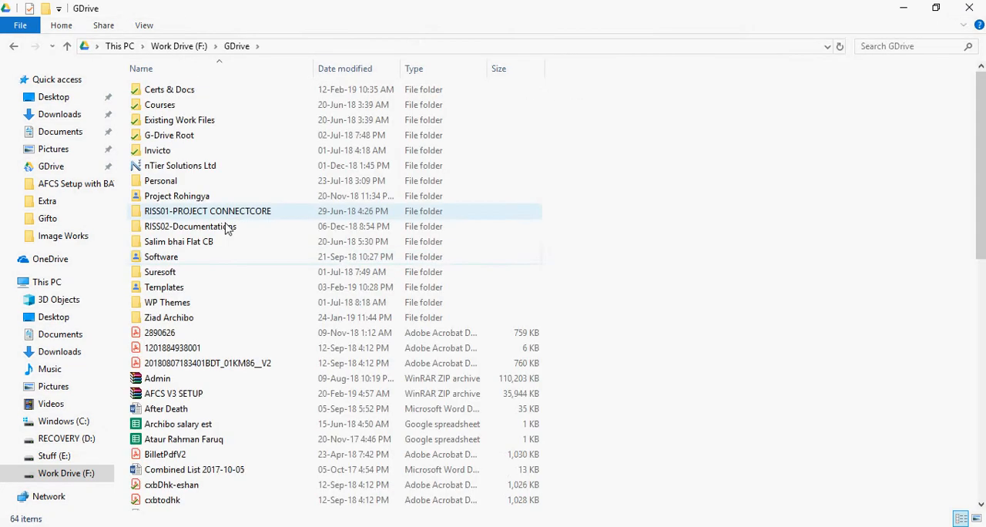
double_click(168, 165)
double_click(169, 121)
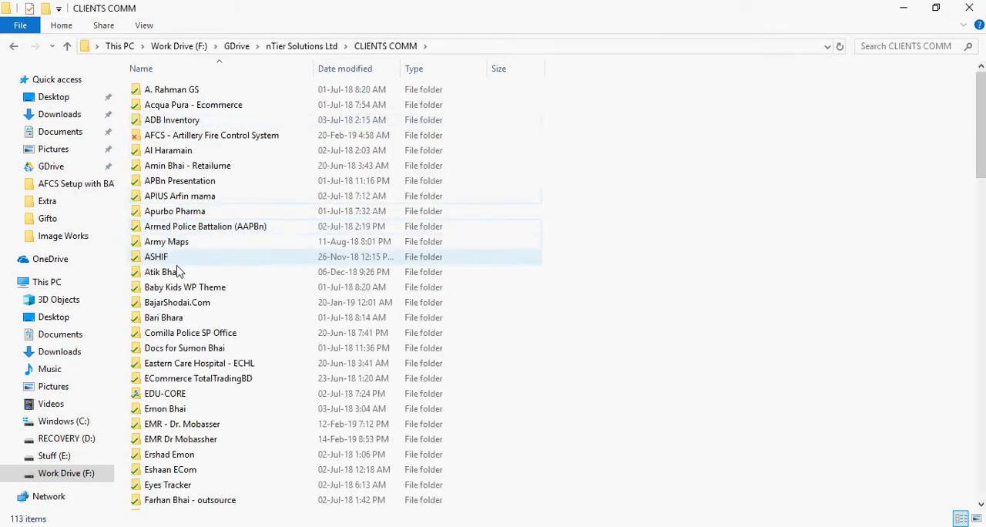
Open the GiftoUmrah folder, then its Content and images subfolders
click(183, 244)
key(b)
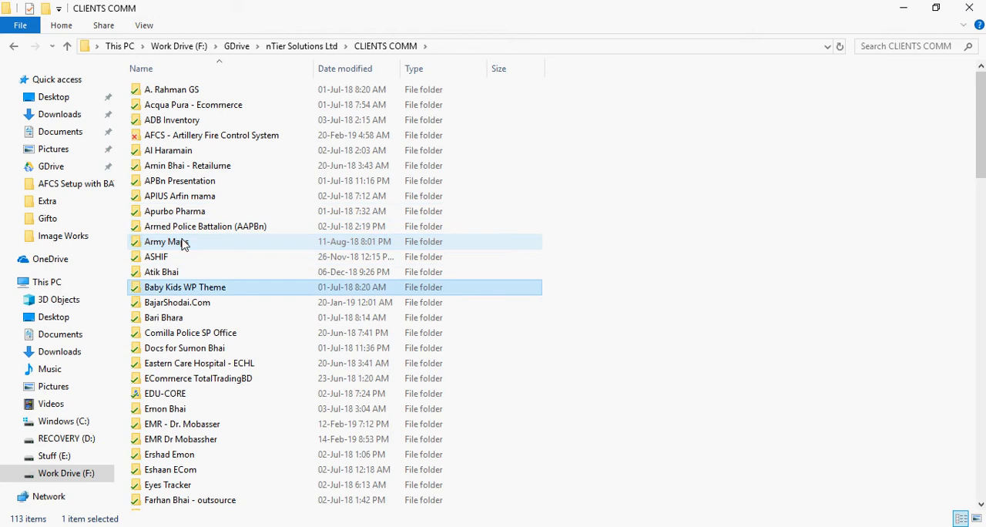
key(g)
double_click(166, 100)
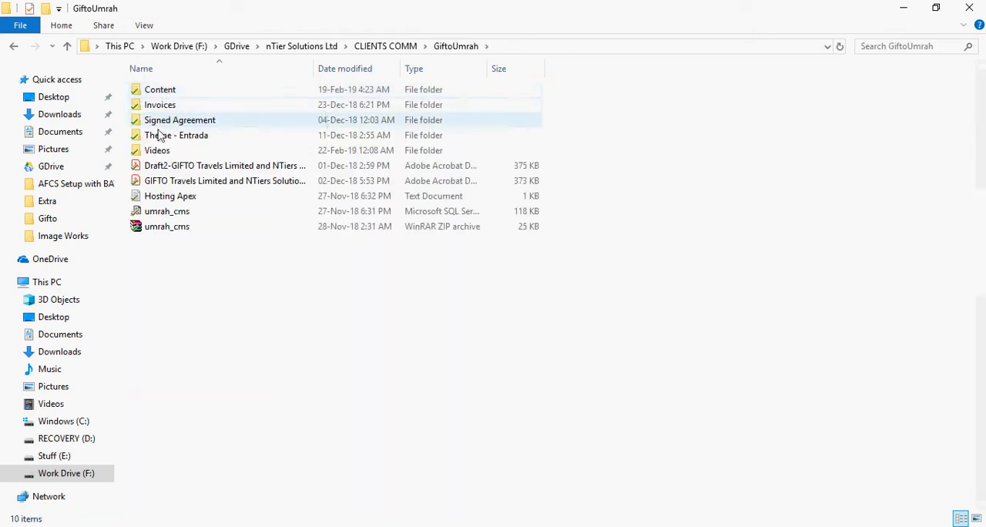
double_click(160, 91)
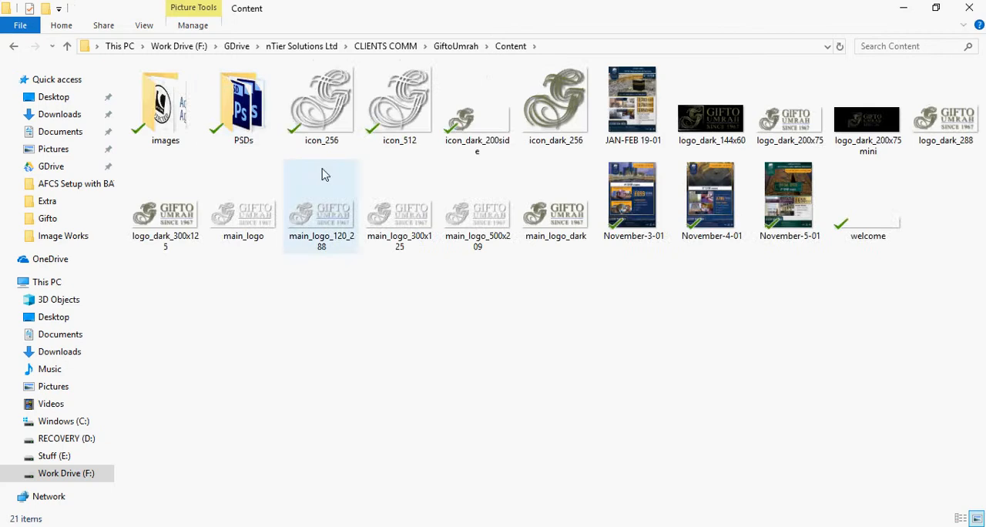
double_click(172, 109)
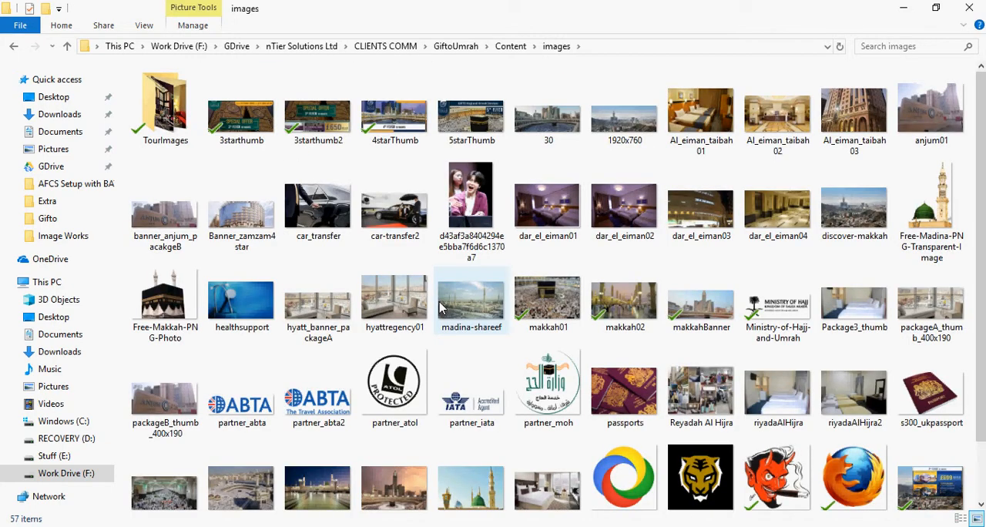
Check the 1920x760 image's dimensions in the Details of its Properties, then cancel
scroll(441, 309, down, 2)
scroll(441, 308, up, 2)
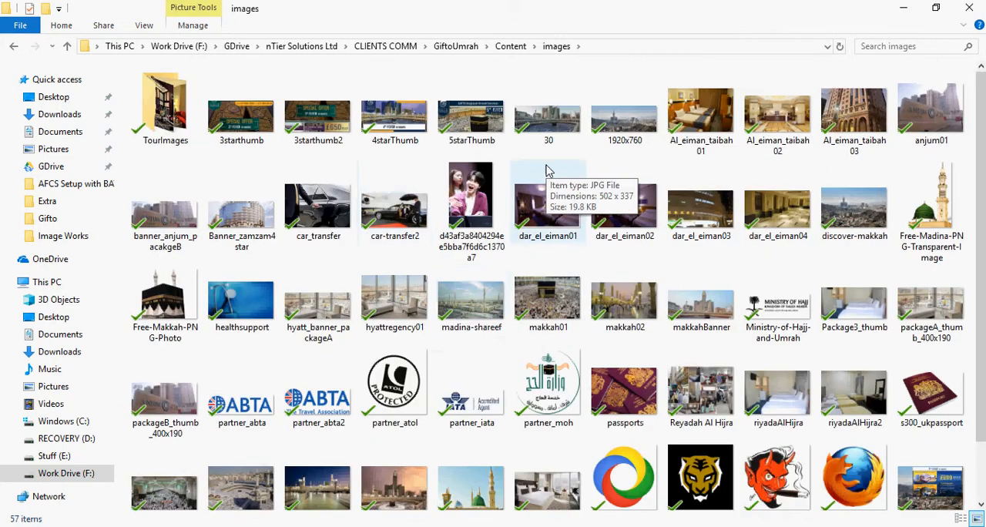
click(636, 136)
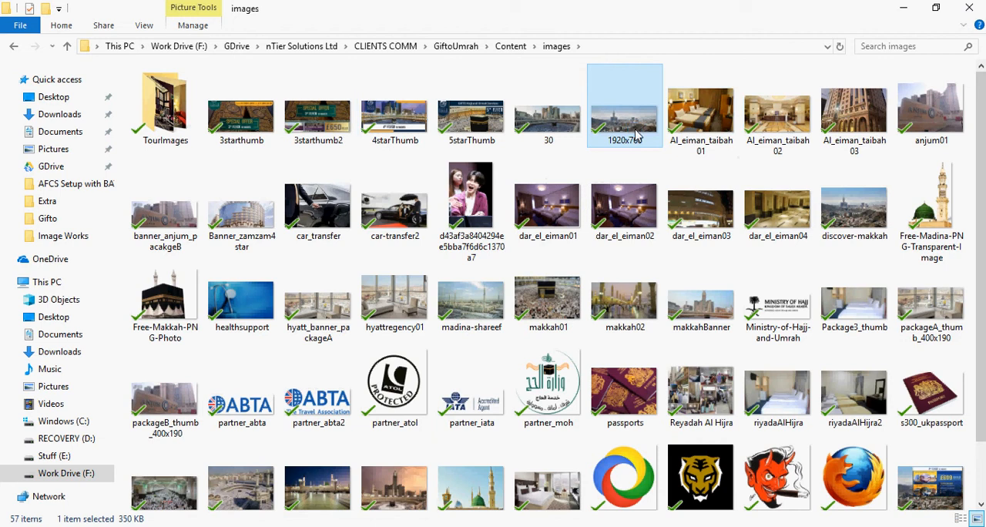
right_click(635, 136)
key(r)
click(733, 164)
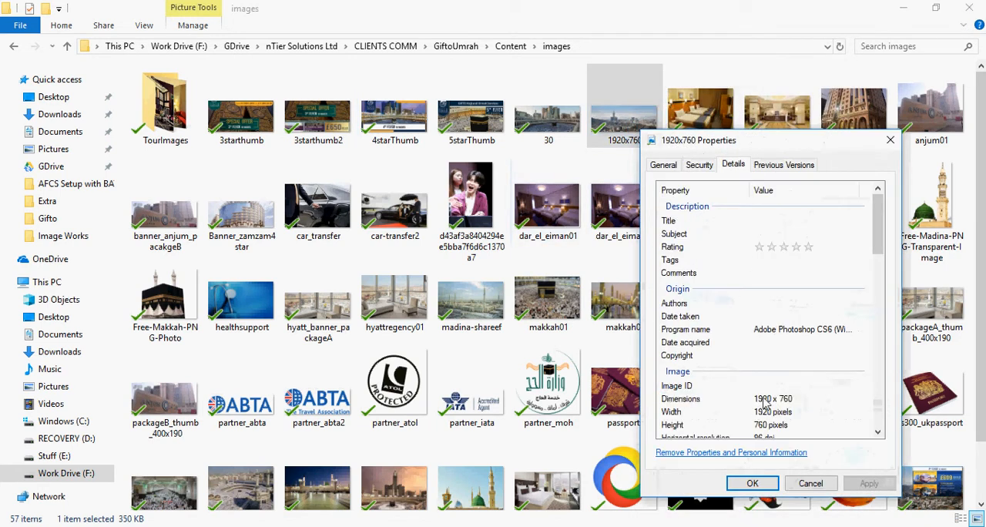
click(765, 401)
click(806, 492)
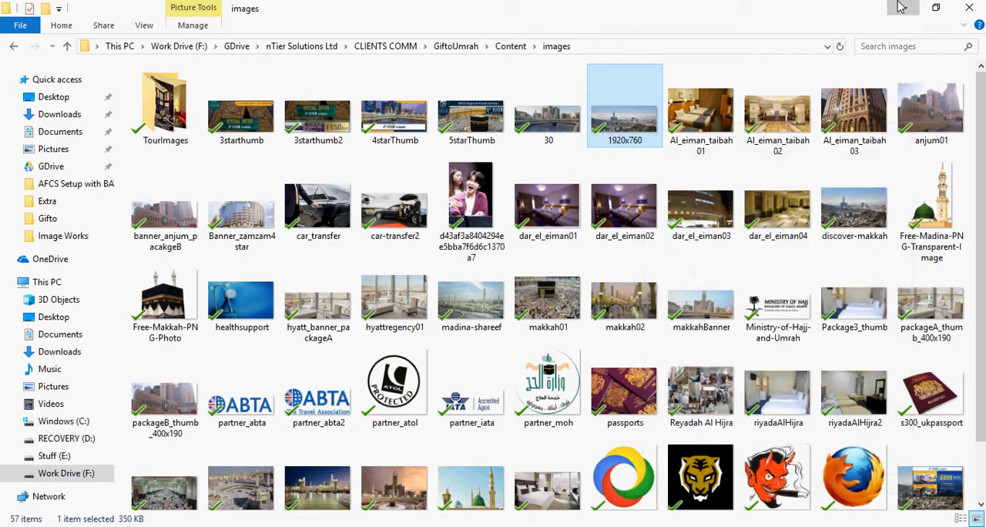
Return to the browser and search the site's pages for Home
click(901, 7)
scroll(622, 269, down, 2)
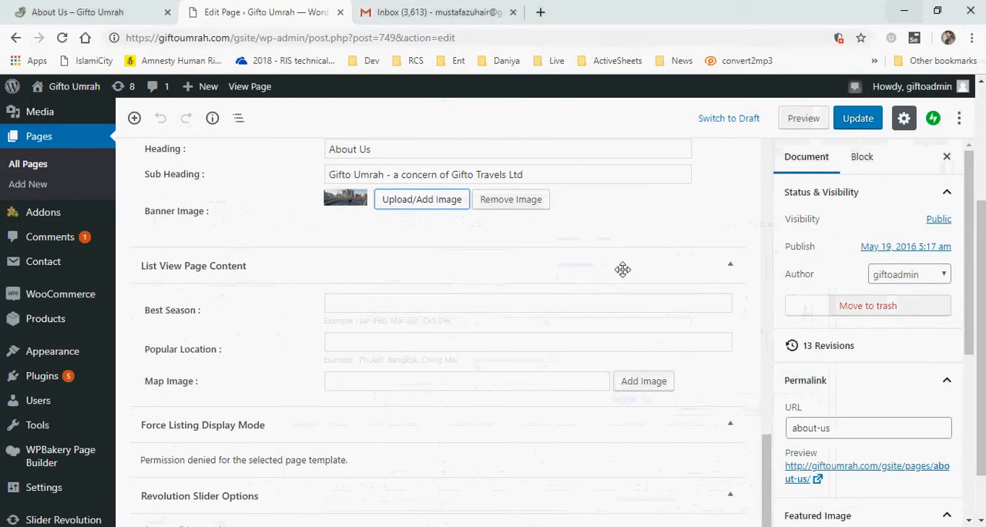
scroll(623, 268, up, 10)
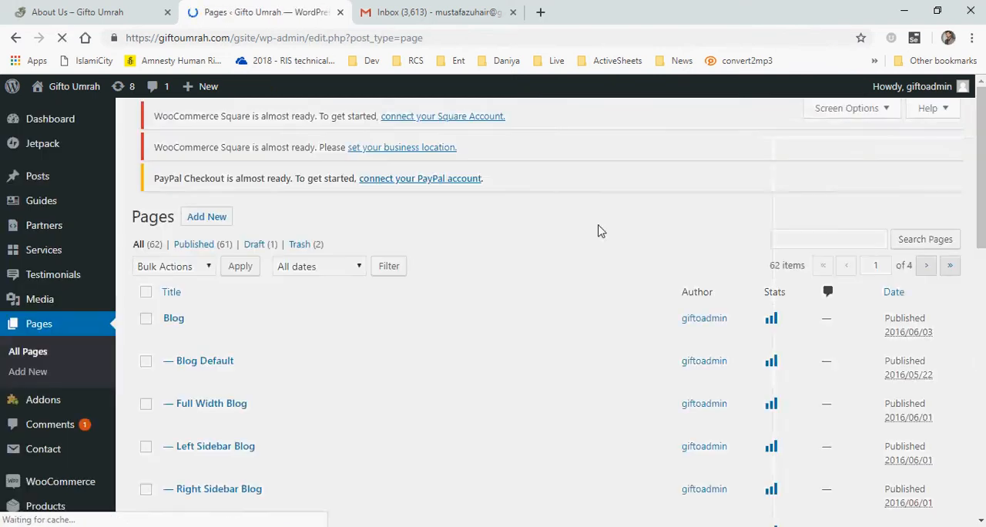
click(805, 263)
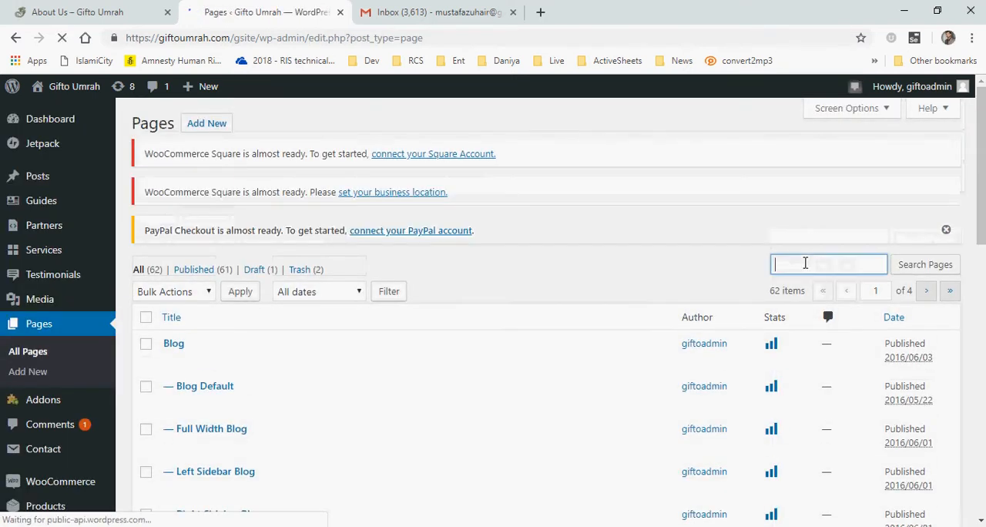
text(Hoe)
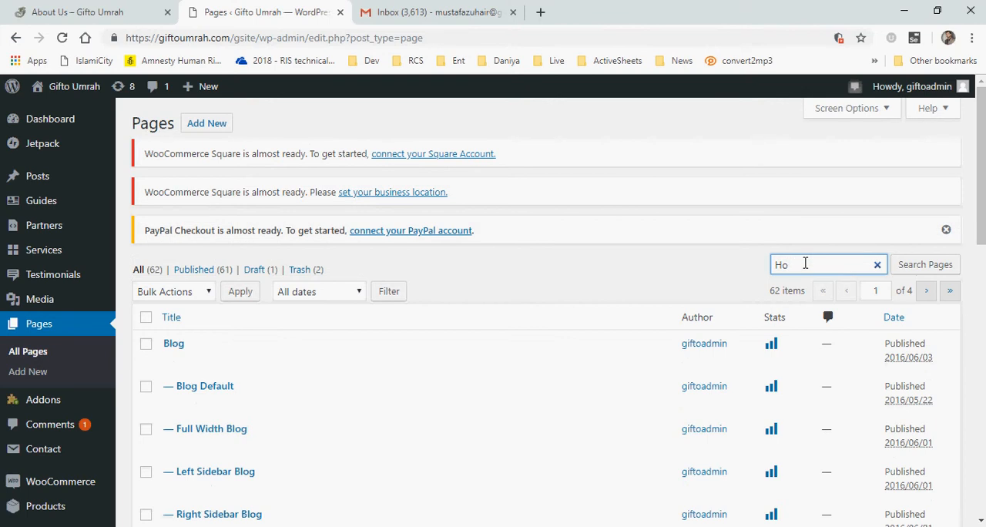
key(Return)
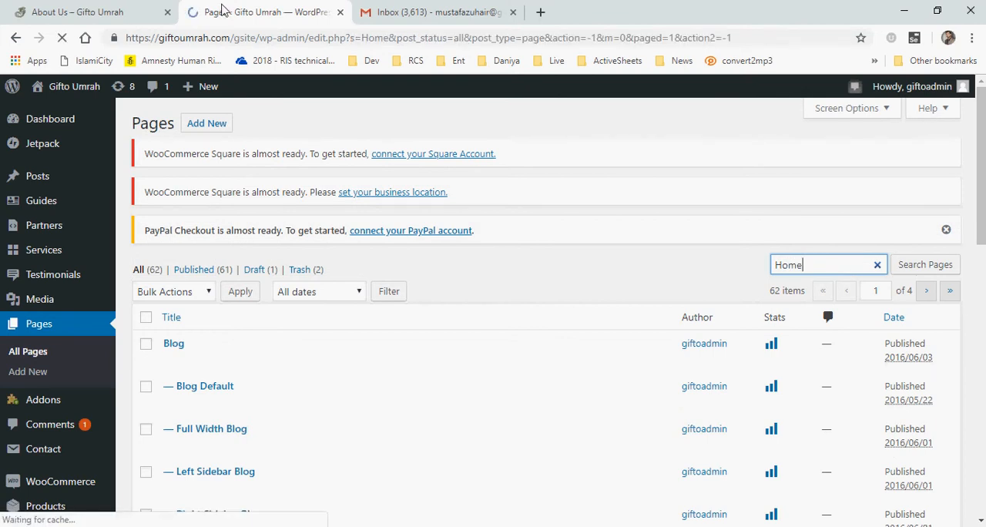
Open the Home – Modern front page in a new tab with the WPBakery Page Builder
click(55, 6)
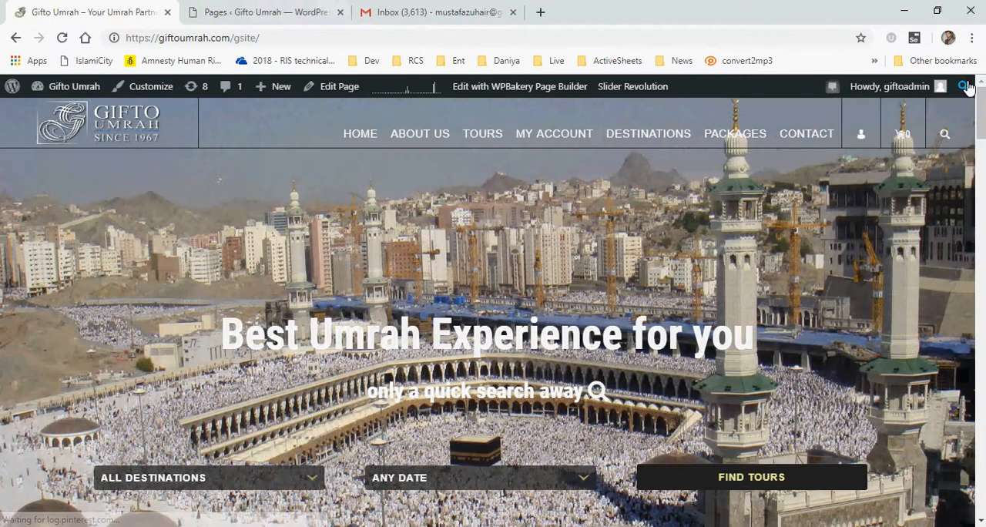
mouse_move(981, 96)
mouse_down()
mouse_move(983, 155)
mouse_move(982, 99)
mouse_up()
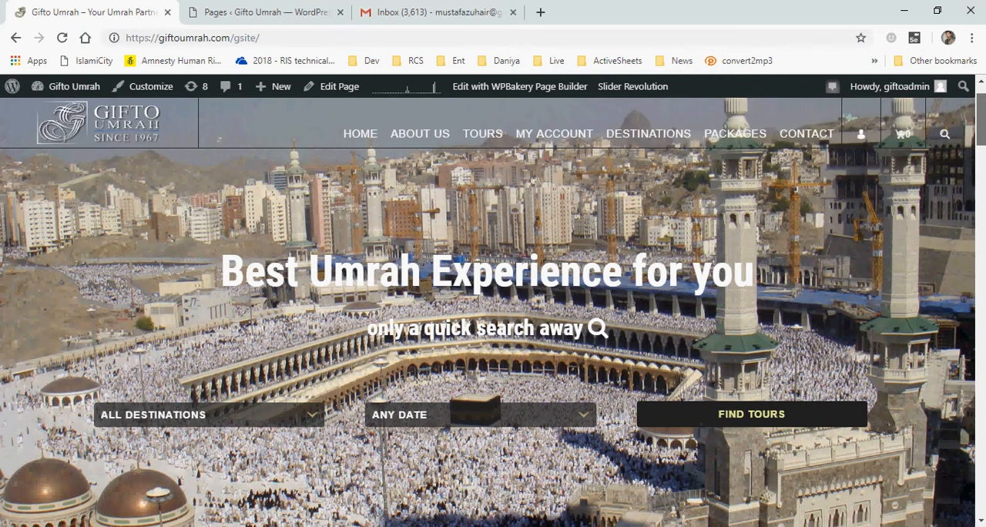
click(309, 11)
scroll(47, 420, down, 3)
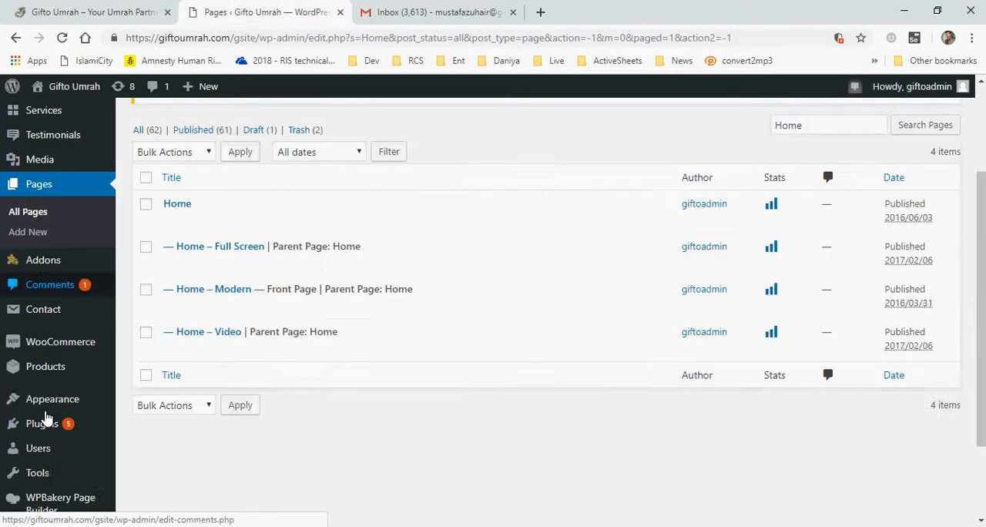
mouse_move(60, 471)
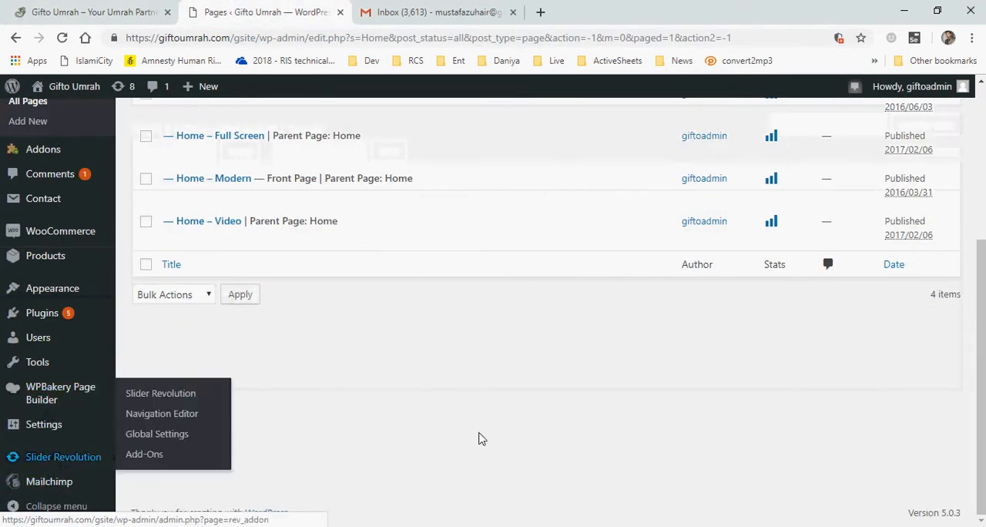
scroll(470, 432, up, 3)
scroll(386, 413, down, 1)
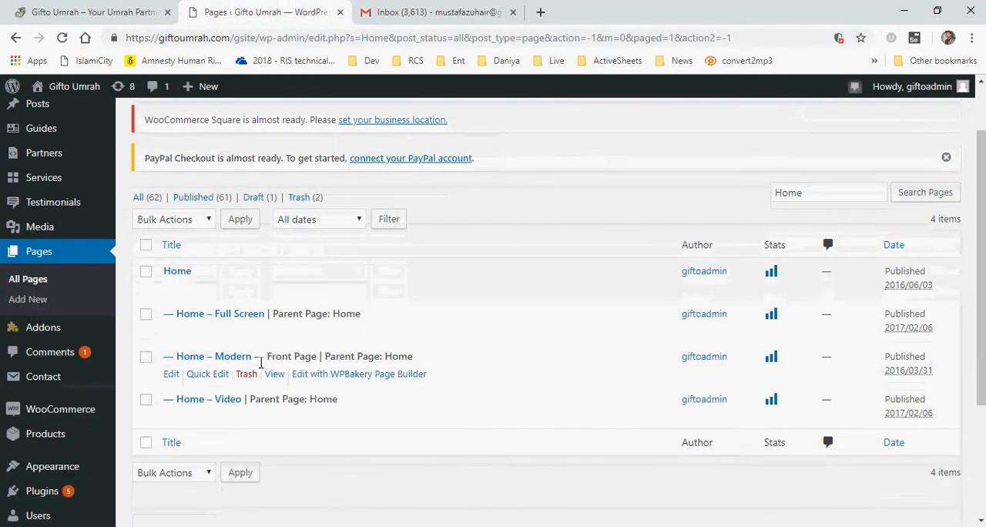
middle_click(363, 377)
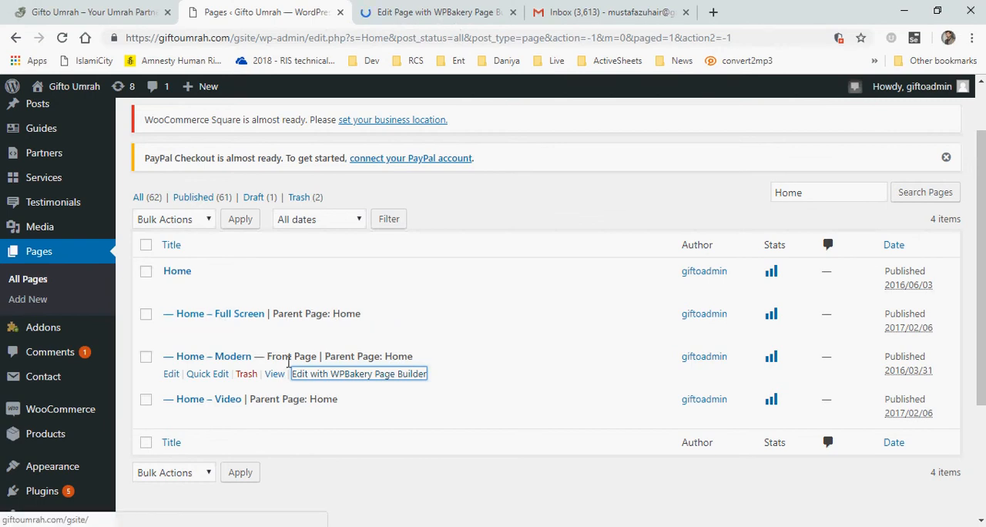
drag(267, 353, 313, 351)
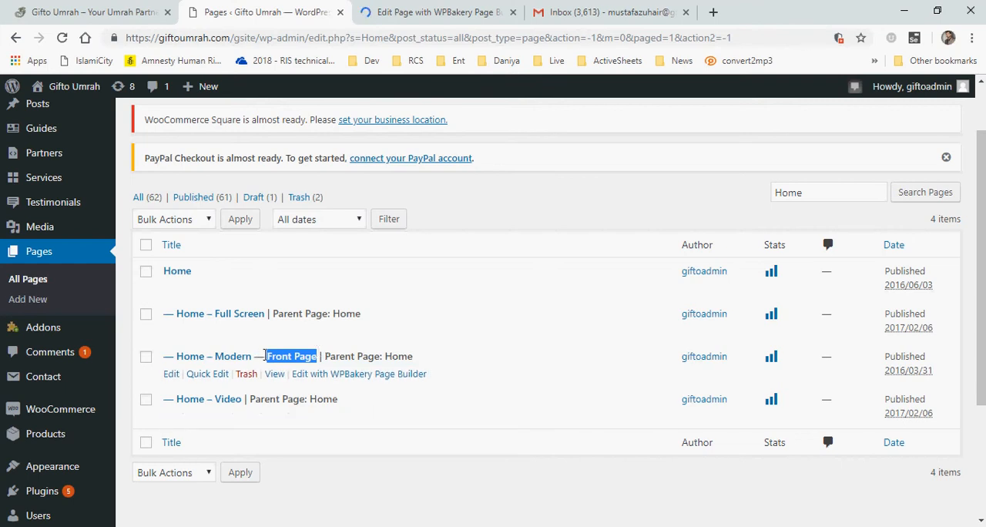
click(399, 8)
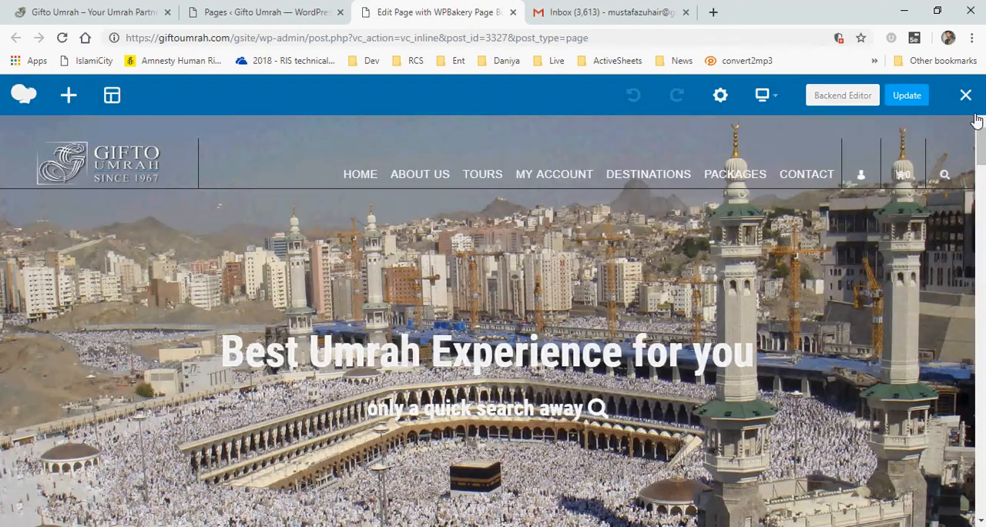
Open the Revolution Slider 5 element's settings, then close them
scroll(981, 140, down, 1)
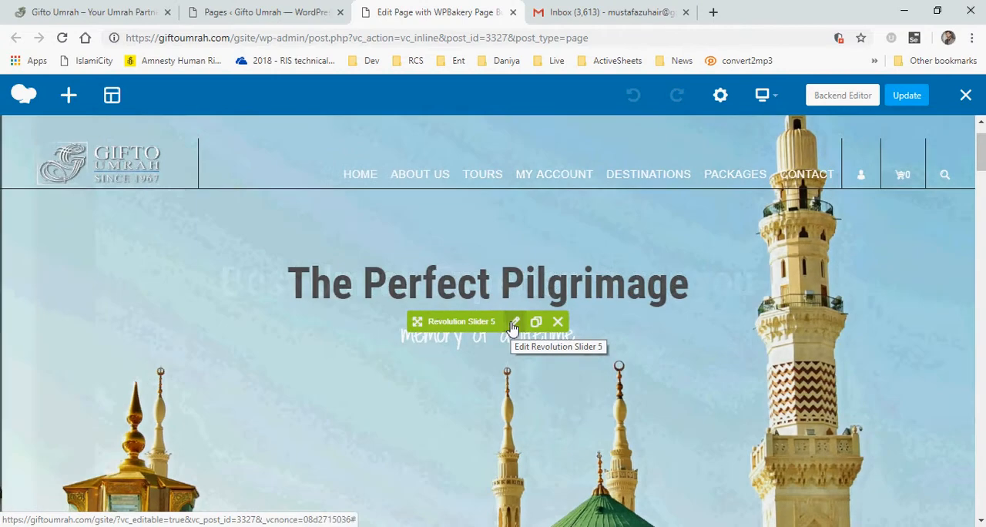
click(513, 324)
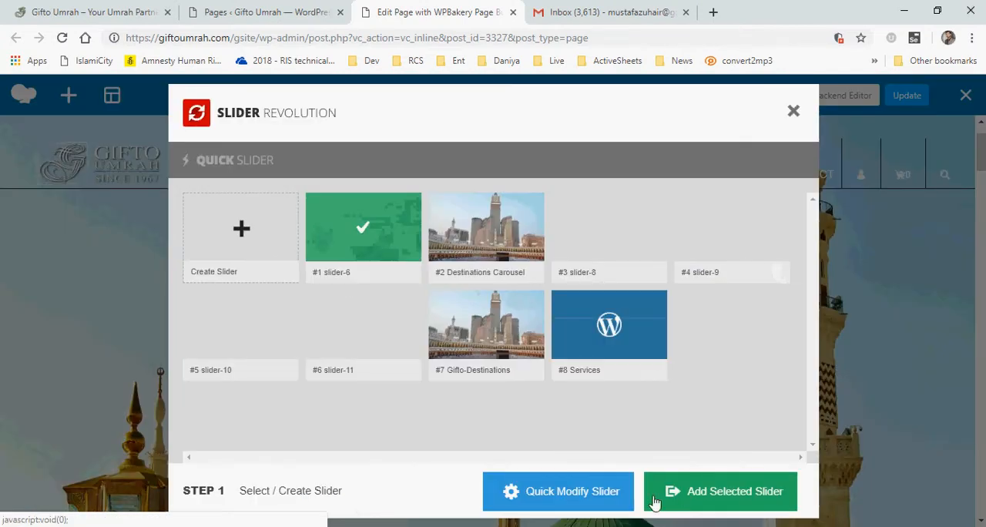
click(793, 110)
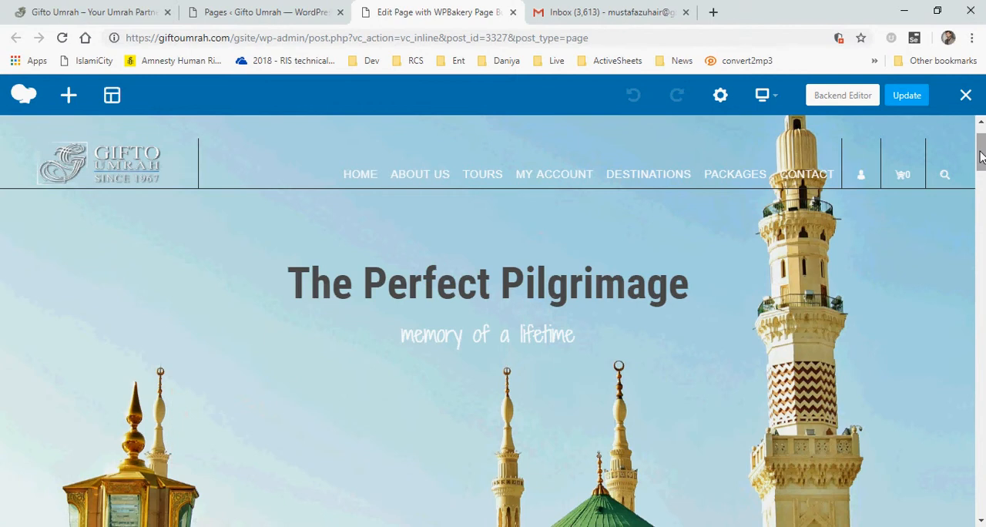
Examine the Search Block's search elements against the live site's date dropdown, then close the settings
drag(981, 160, 982, 202)
scroll(499, 243, down, 1)
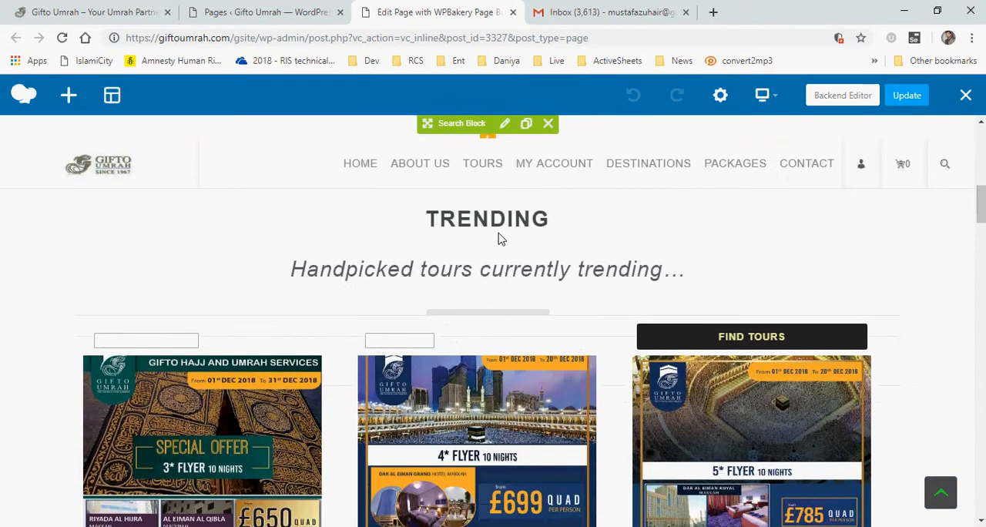
scroll(493, 181, up, 3)
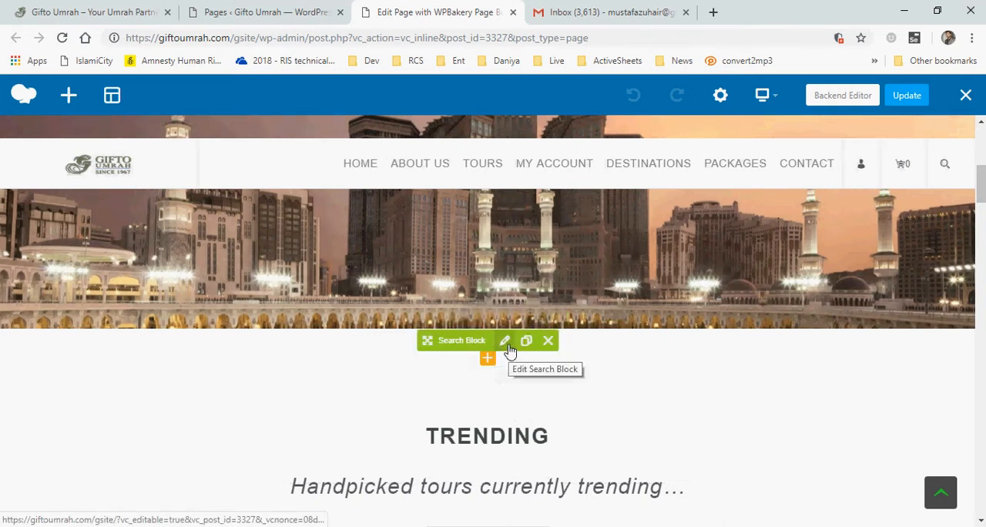
click(509, 341)
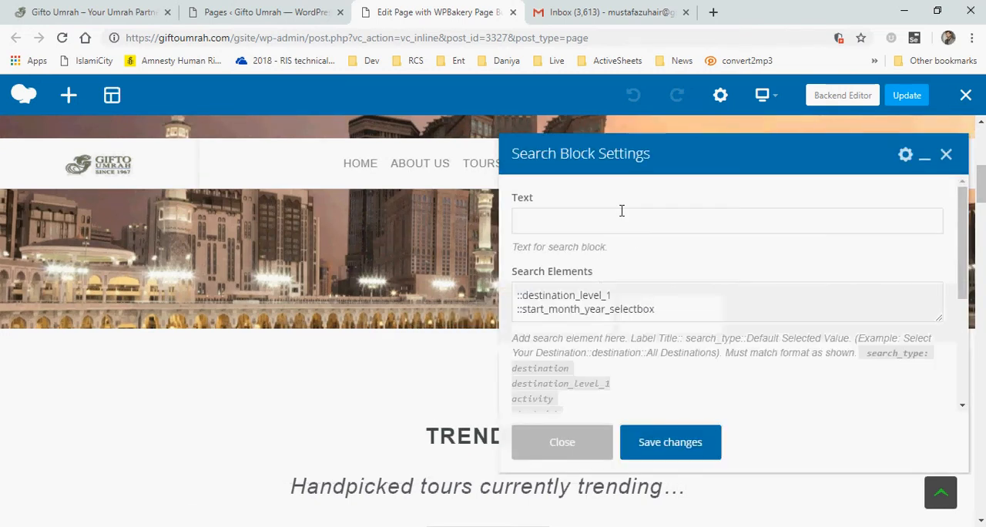
drag(964, 244, 963, 277)
drag(523, 240, 724, 236)
click(85, 9)
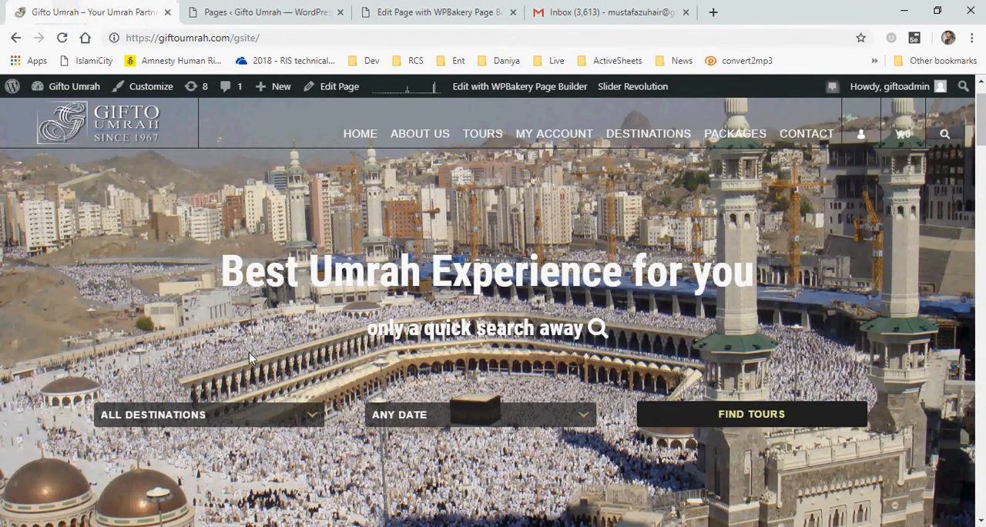
click(465, 414)
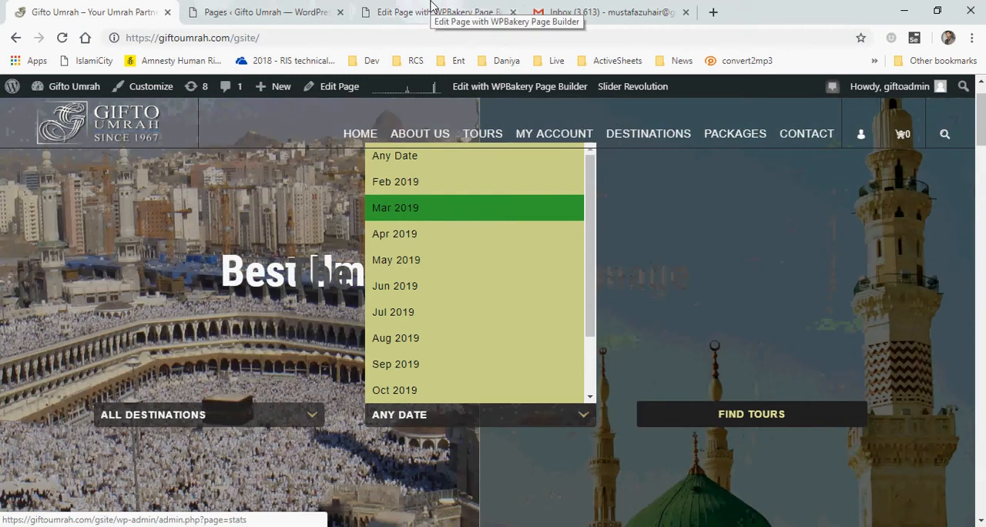
click(432, 11)
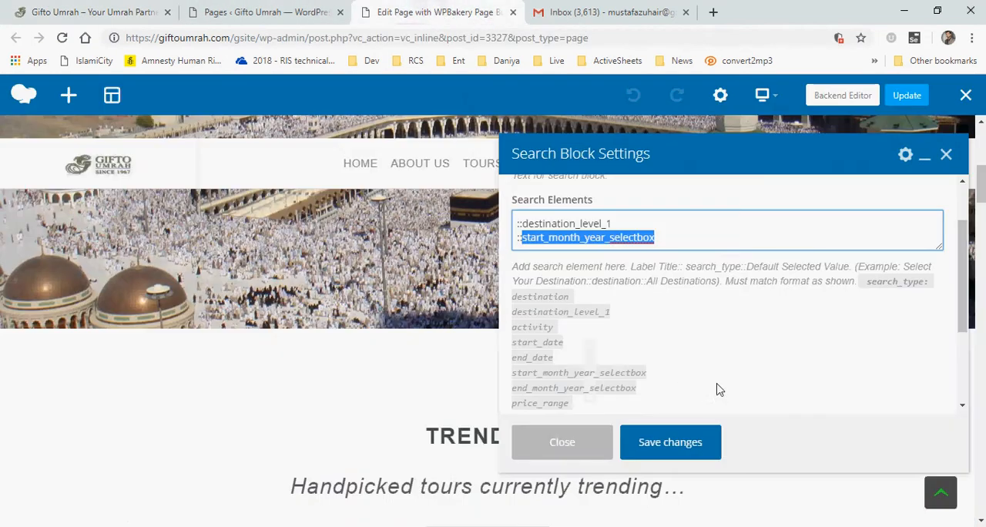
click(561, 442)
Scroll through the front page in the builder and on the live site to compare the View Our Packages section
scroll(562, 400, down, 5)
scroll(561, 399, down, 3)
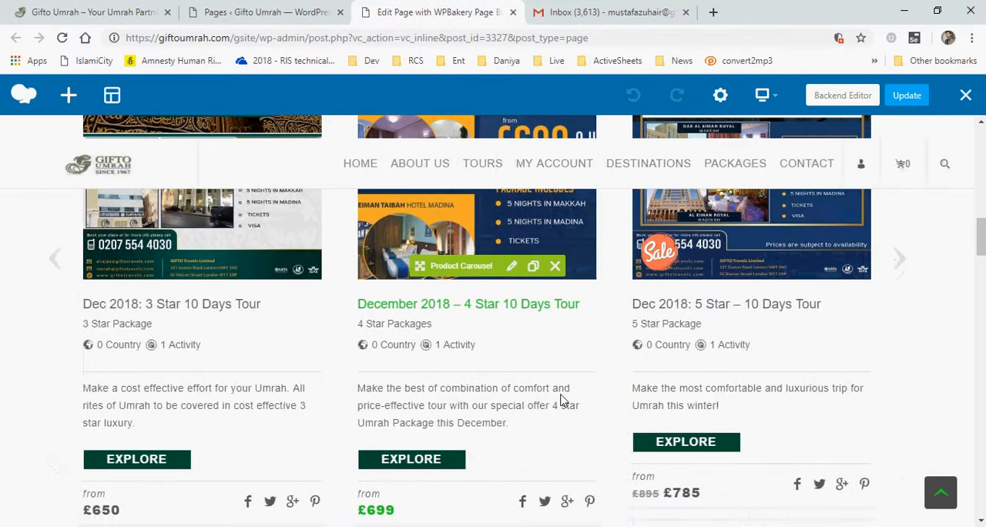
scroll(560, 399, up, 3)
scroll(550, 402, down, 4)
scroll(548, 404, up, 5)
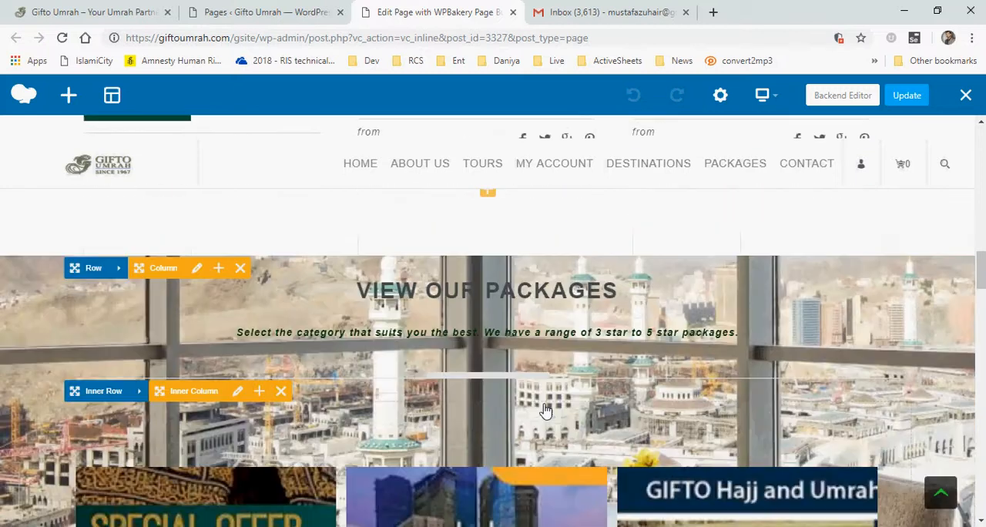
scroll(546, 407, down, 3)
scroll(544, 408, up, 3)
scroll(546, 410, up, 2)
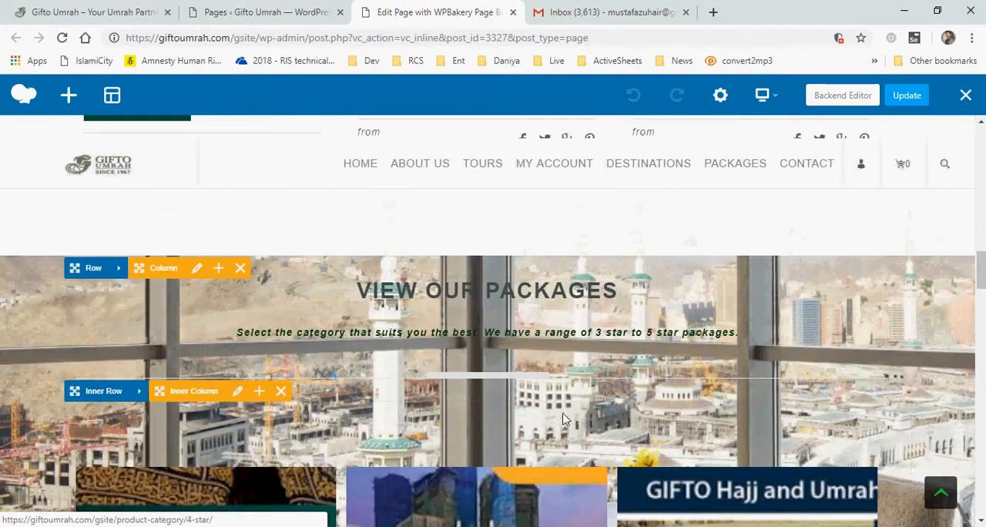
click(80, 6)
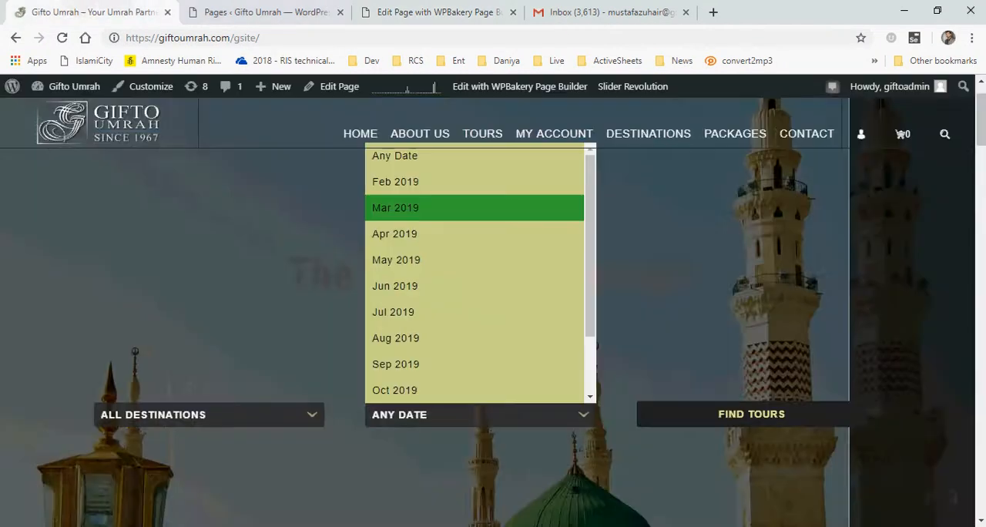
scroll(983, 199, down, 3)
scroll(983, 199, down, 10)
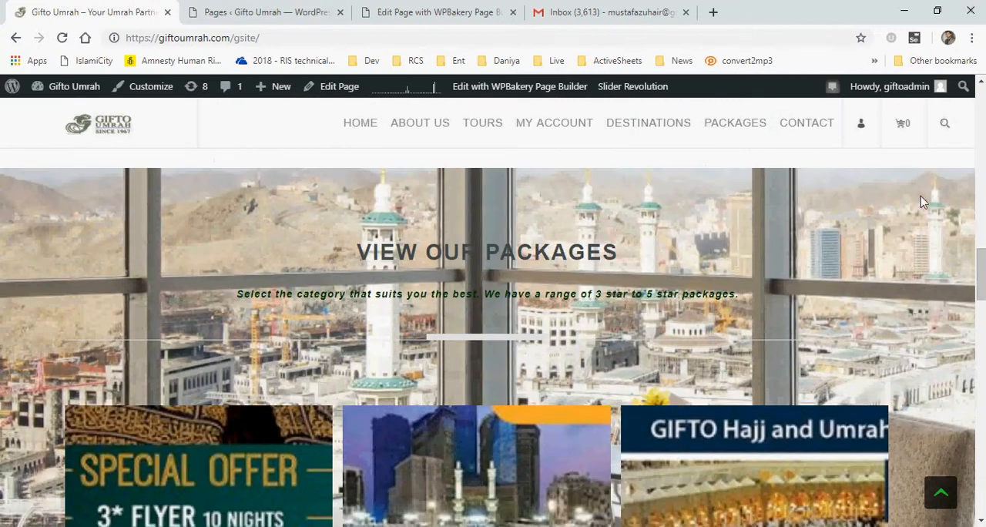
mouse_move(983, 266)
mouse_down()
mouse_move(984, 333)
mouse_move(983, 267)
mouse_up()
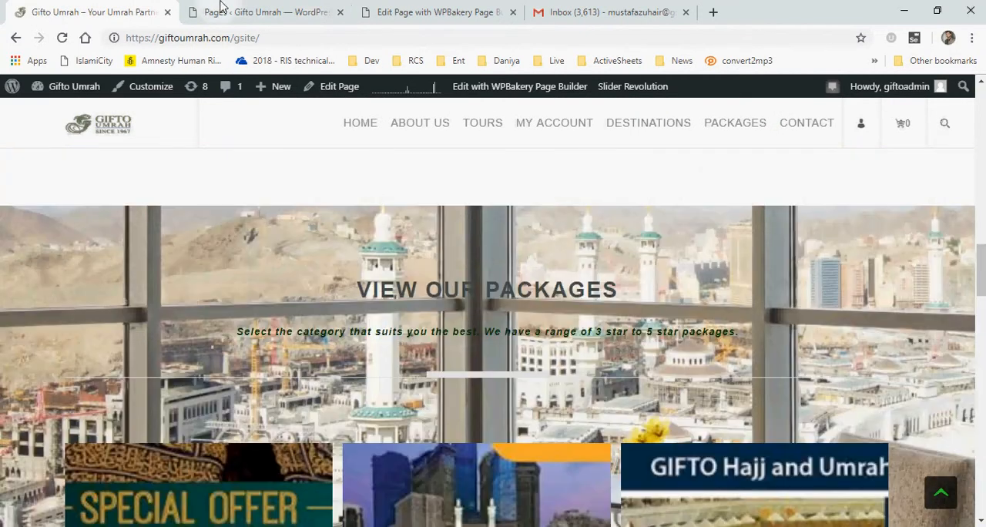
click(246, 14)
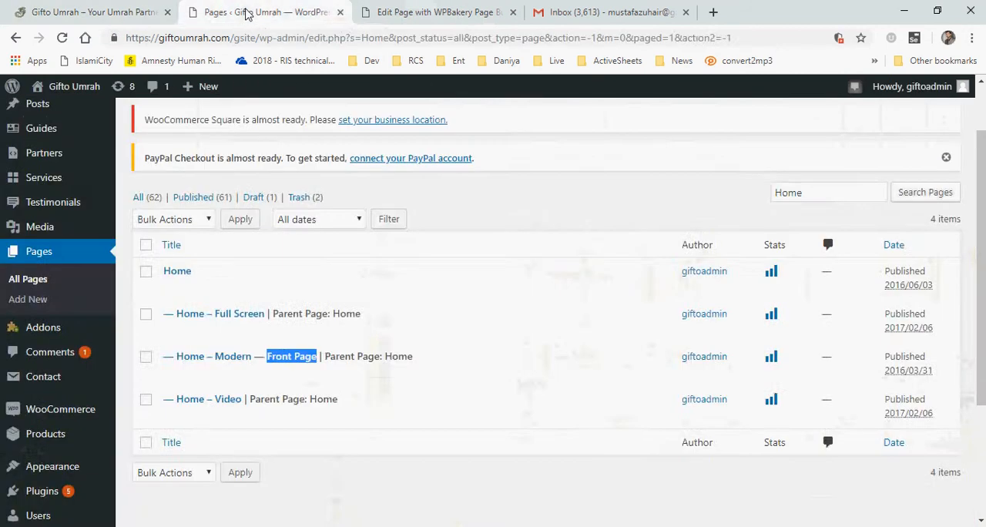
click(432, 8)
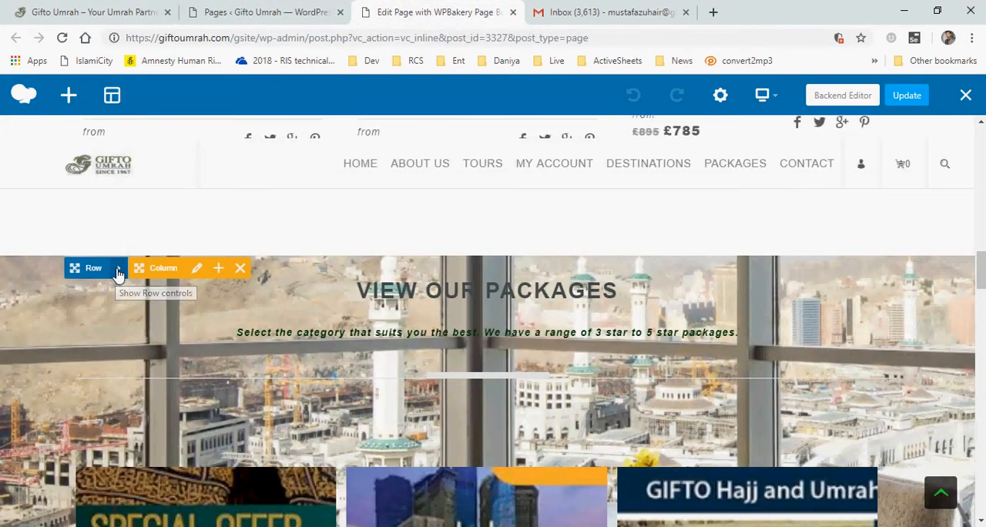
Open the View Our Packages row's settings and examine its General options down to the parallax settings
mouse_move(119, 274)
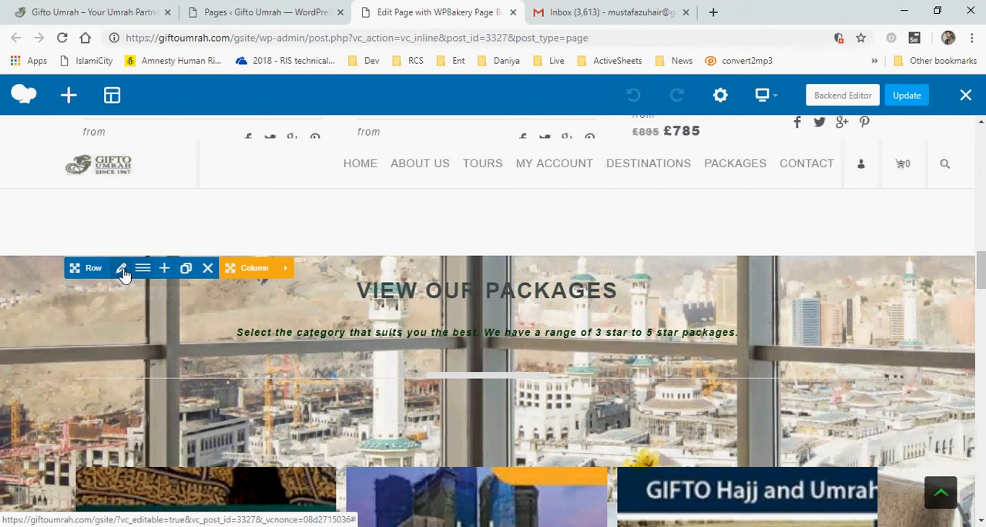
click(122, 270)
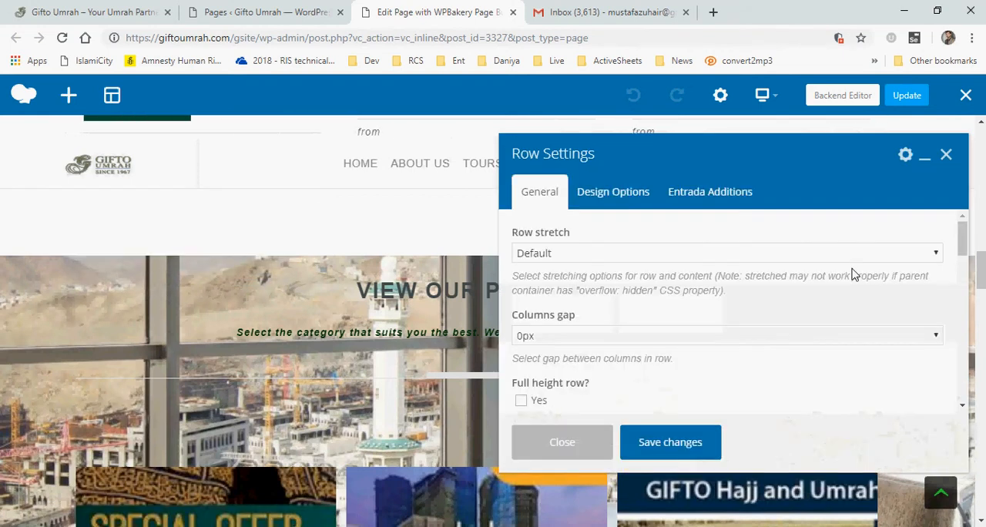
scroll(768, 267, down, 4)
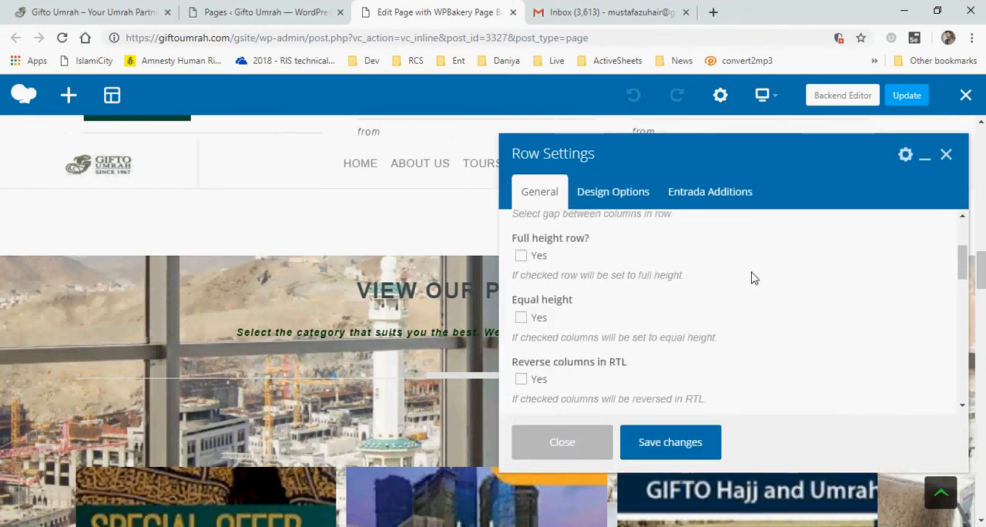
scroll(752, 280, down, 4)
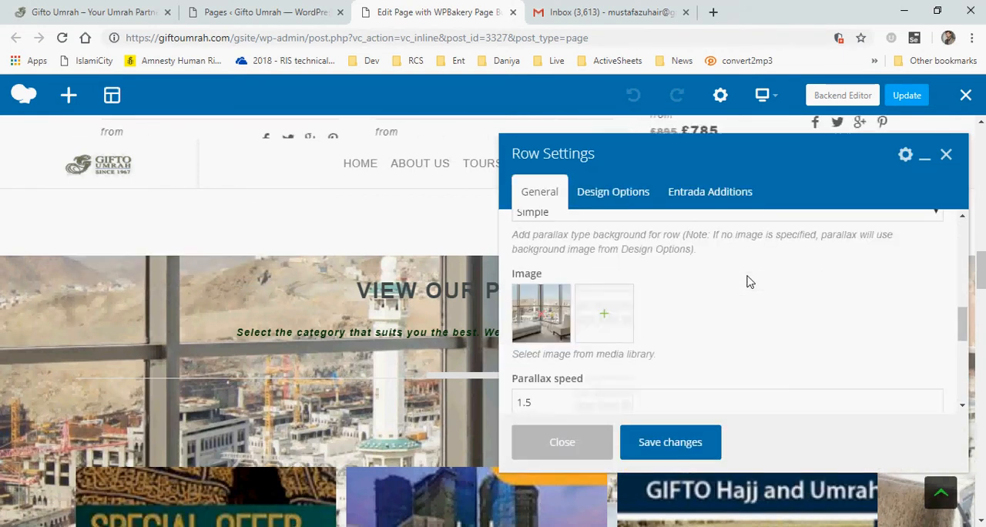
scroll(748, 280, up, 1)
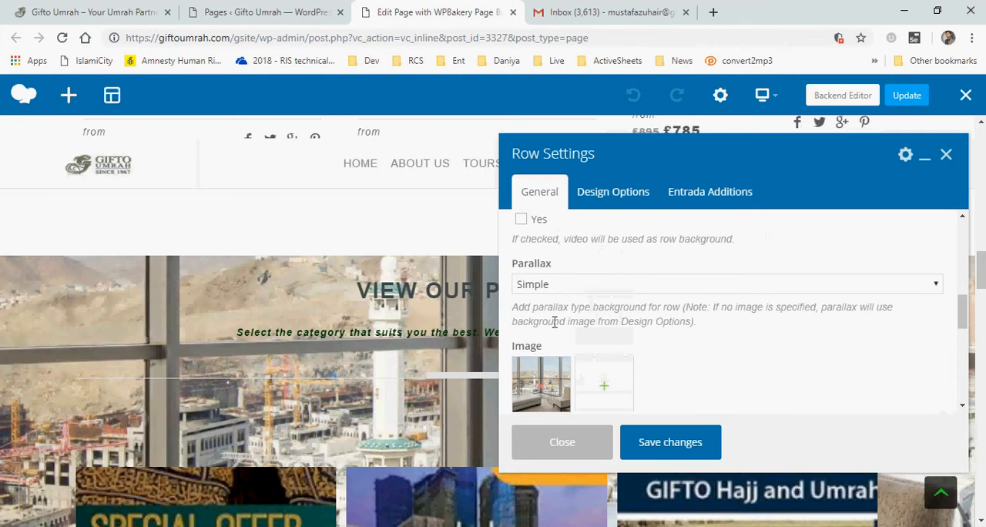
scroll(543, 368, down, 1)
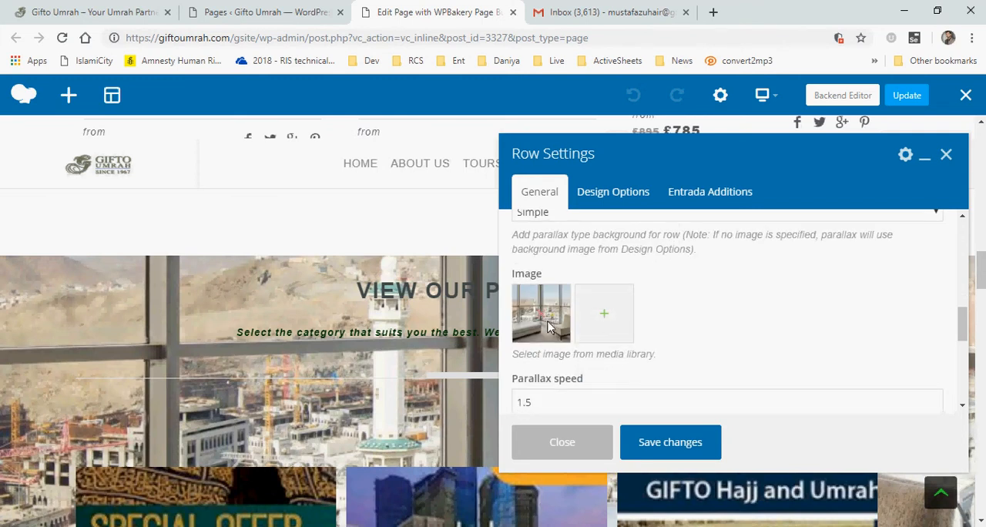
View the row's parallax background image in the media library, then close it and the row settings
click(605, 319)
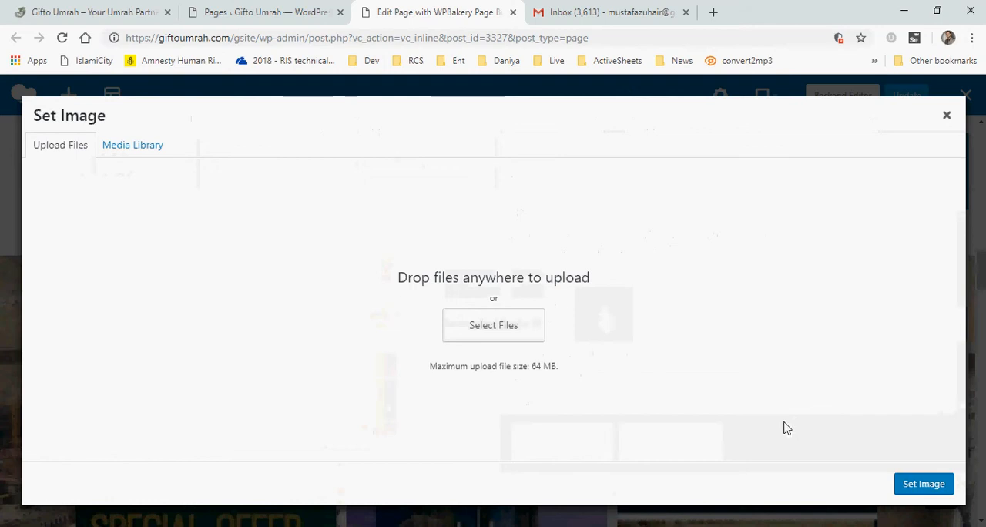
click(117, 146)
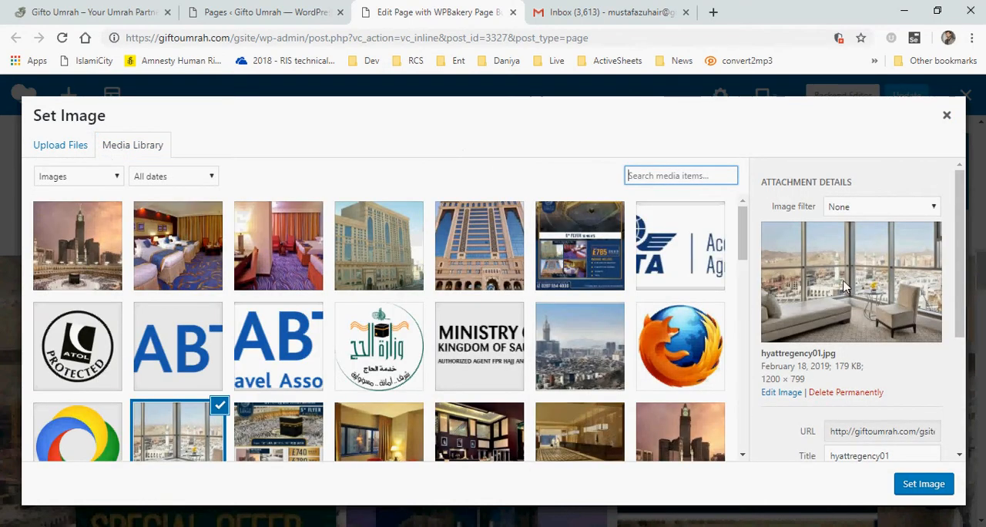
click(947, 117)
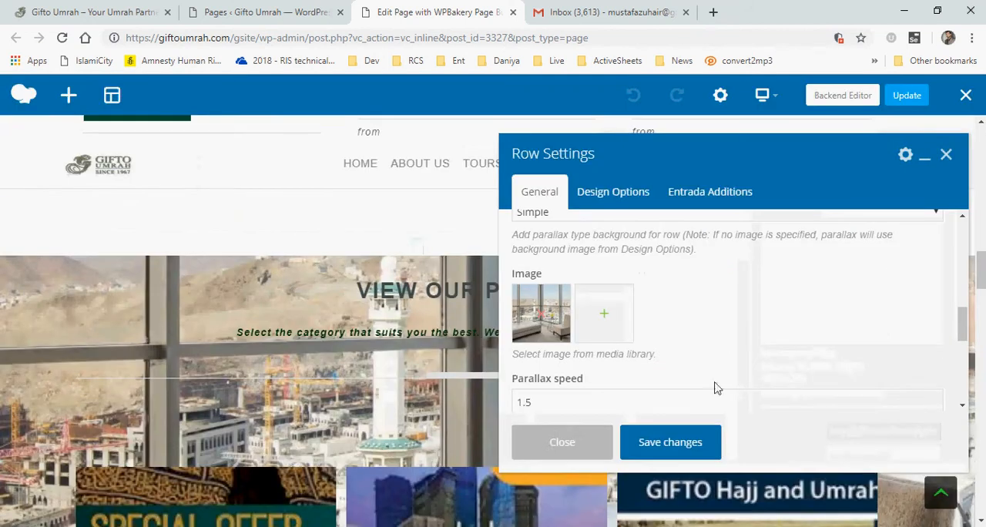
click(544, 440)
Open the packages Category Gallery's settings, review its Show/Hide Empty and Link options, then close them
scroll(746, 379, down, 3)
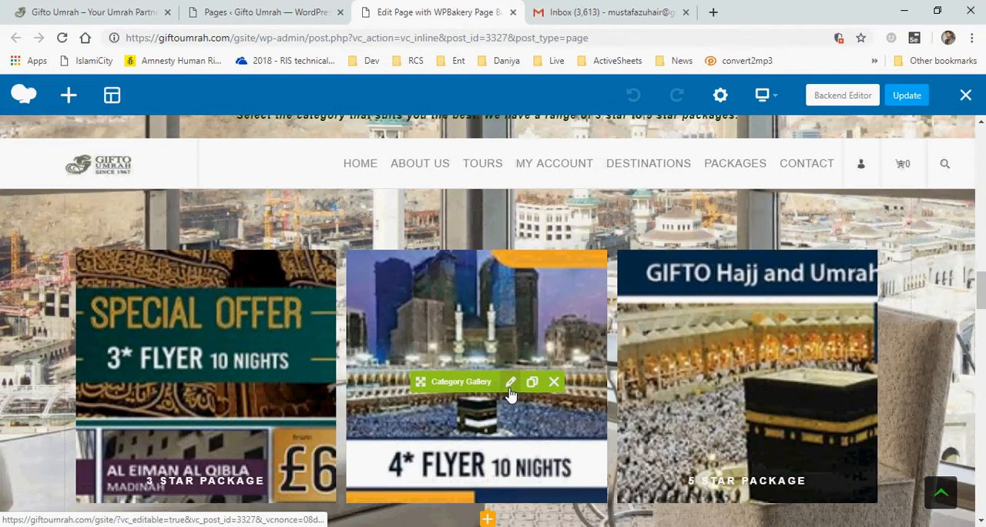
click(511, 381)
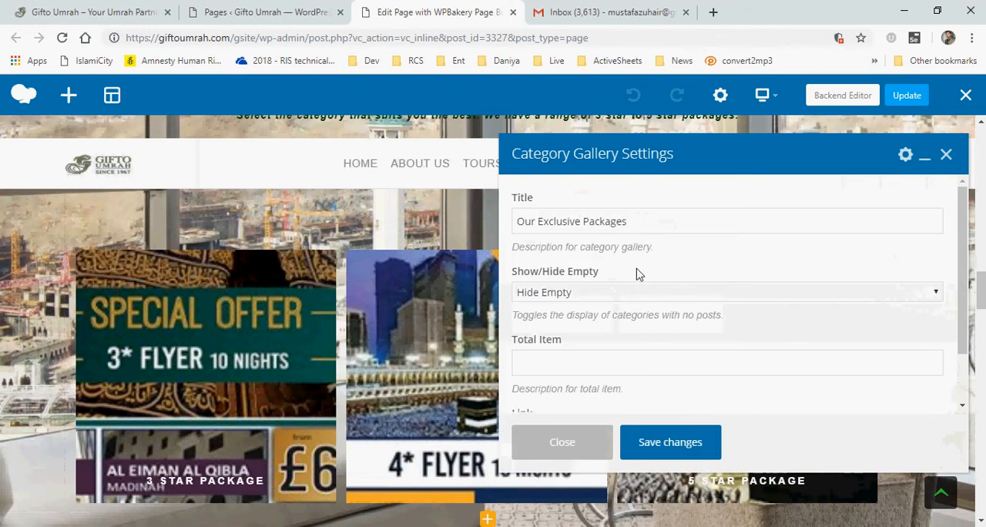
click(630, 295)
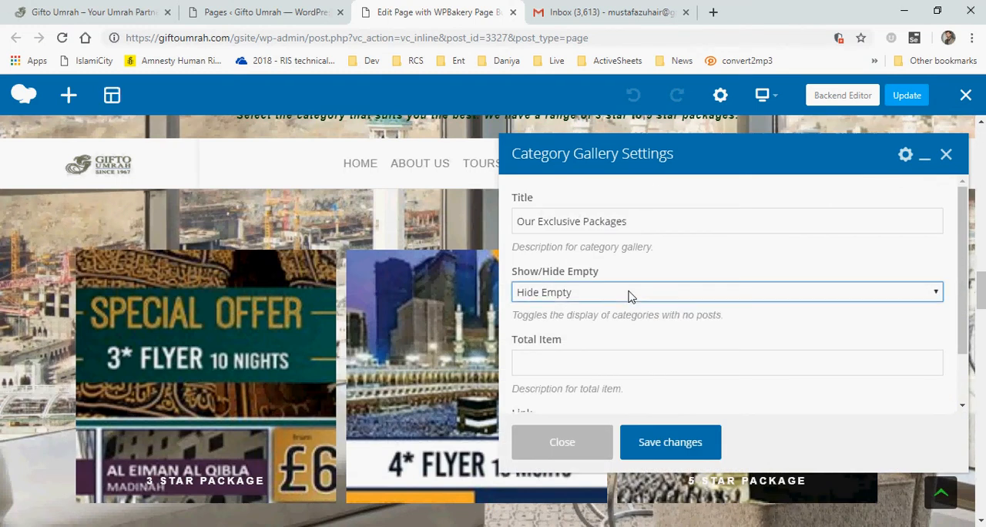
scroll(629, 297, down, 1)
click(625, 372)
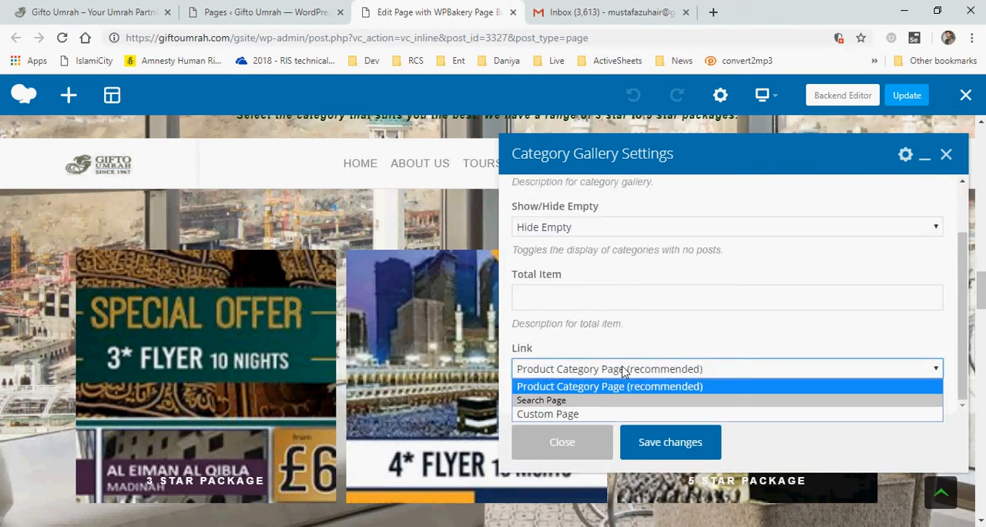
click(617, 373)
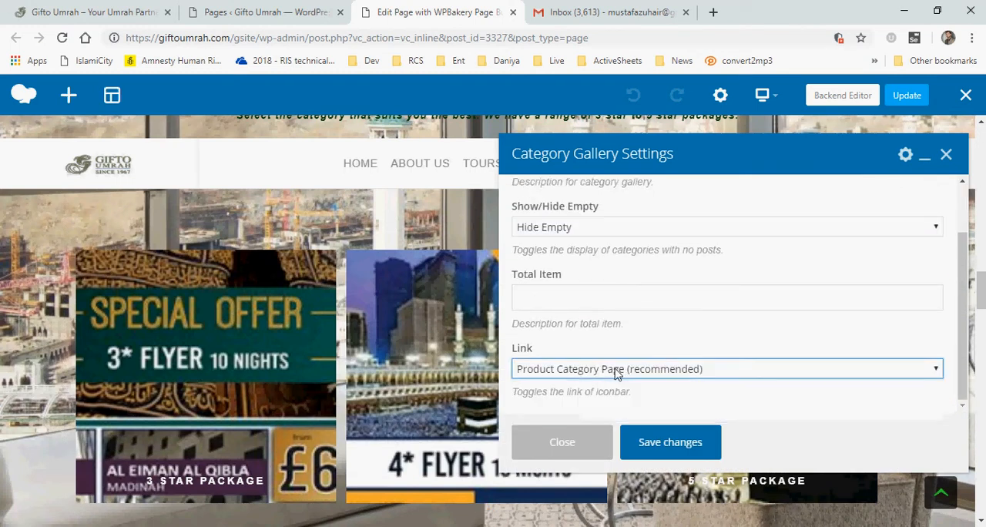
click(563, 442)
Open the Passport & Visa Processing hover box's settings and view its image in the media library
drag(981, 293, 975, 374)
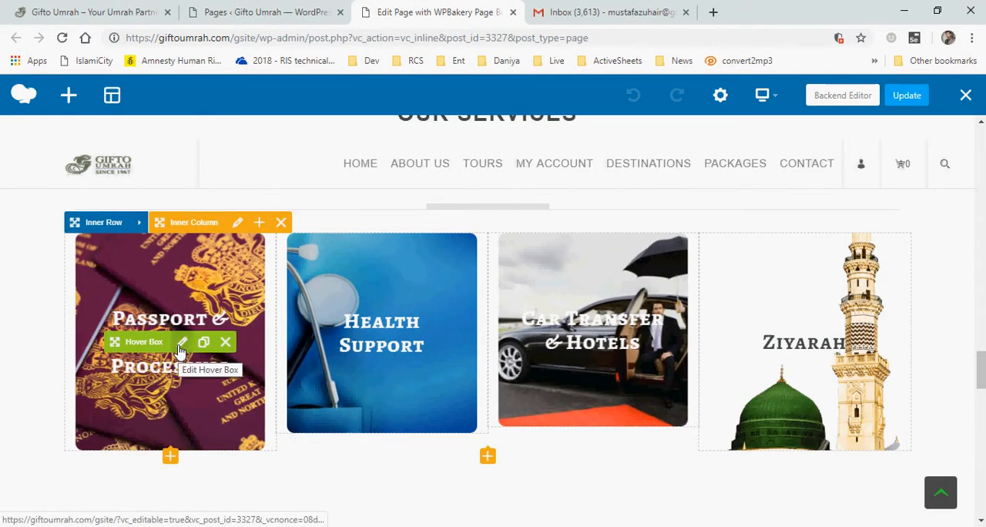
click(182, 343)
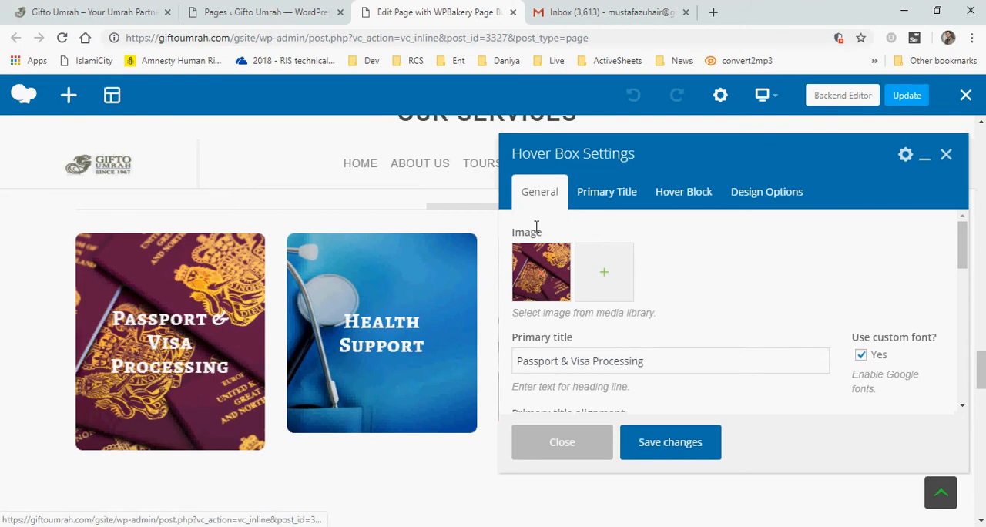
click(612, 275)
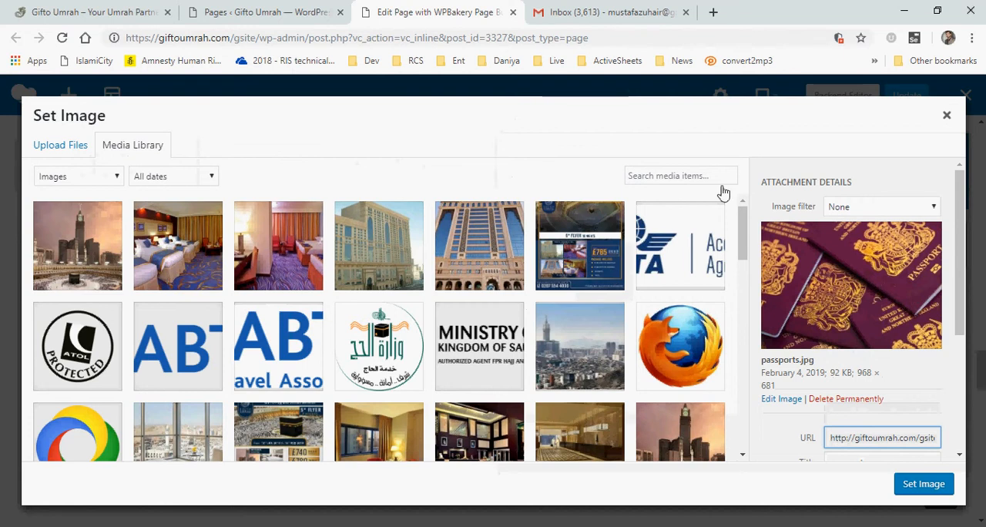
click(948, 116)
Review the hover box's General, Primary Title and Hover Block settings, then close the settings
scroll(713, 349, down, 2)
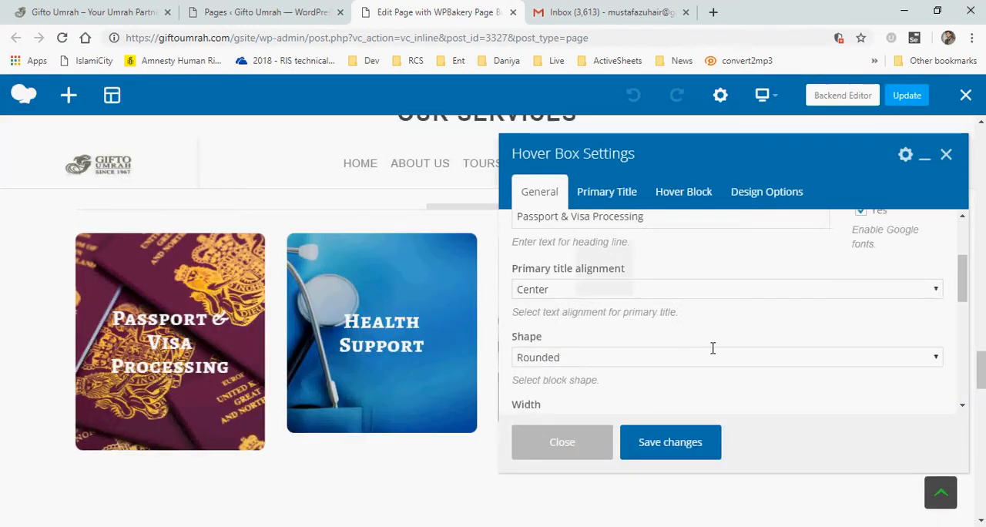
scroll(560, 313, up, 1)
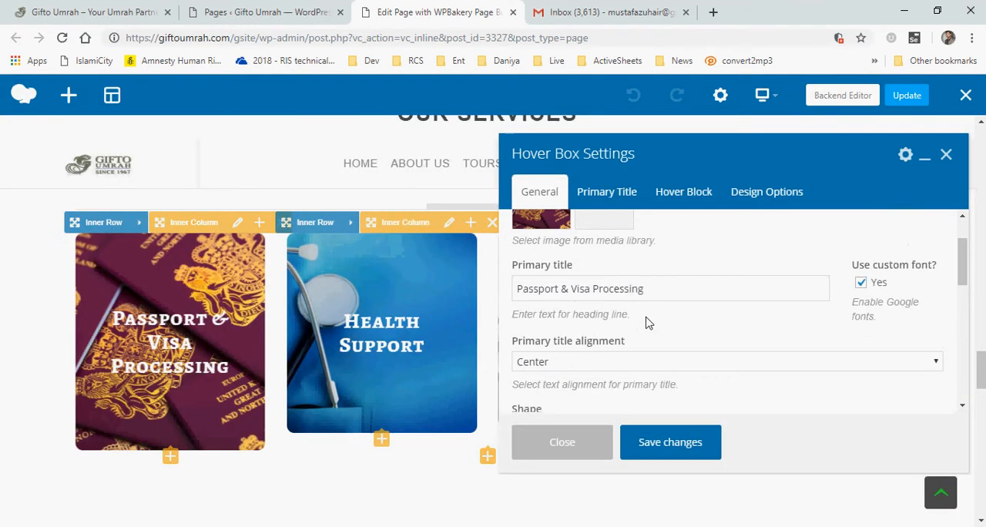
scroll(648, 321, down, 2)
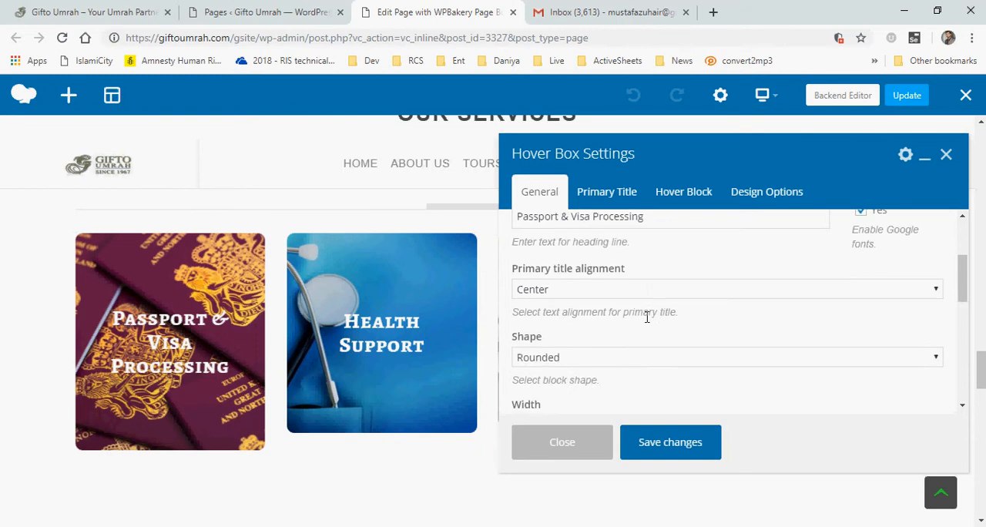
click(613, 194)
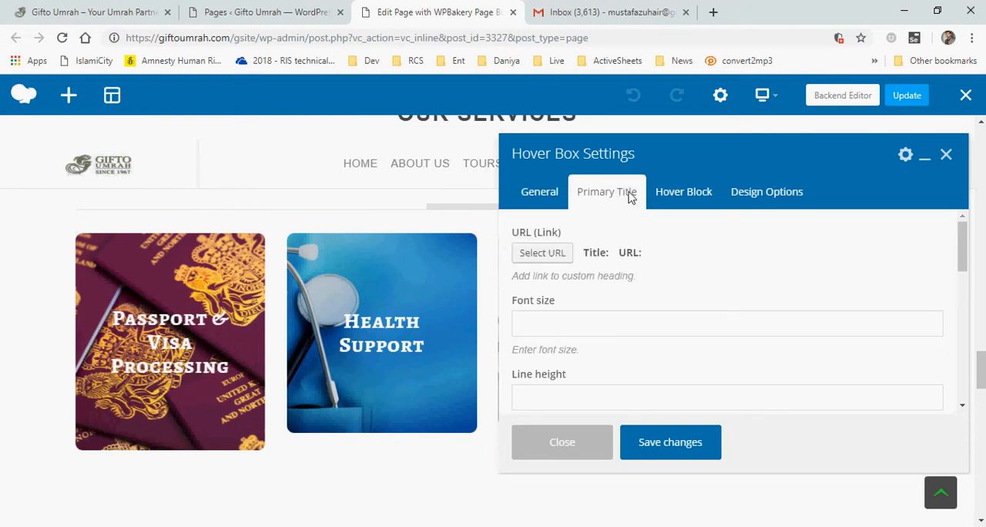
click(686, 194)
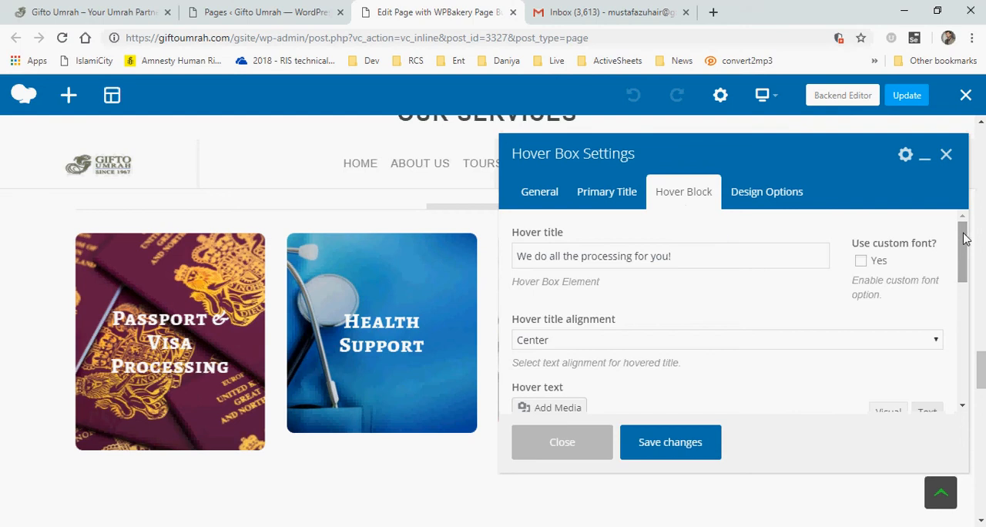
scroll(966, 240, down, 3)
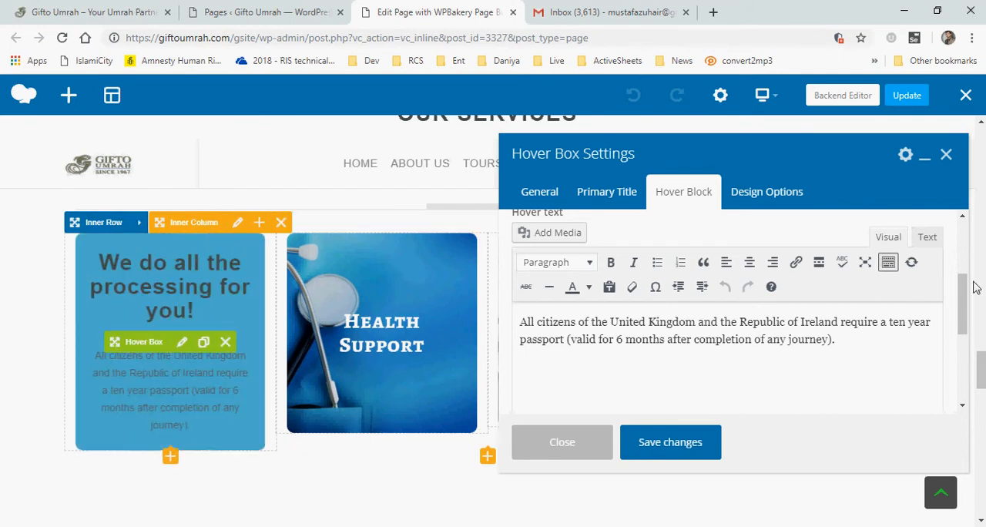
drag(962, 288, 973, 232)
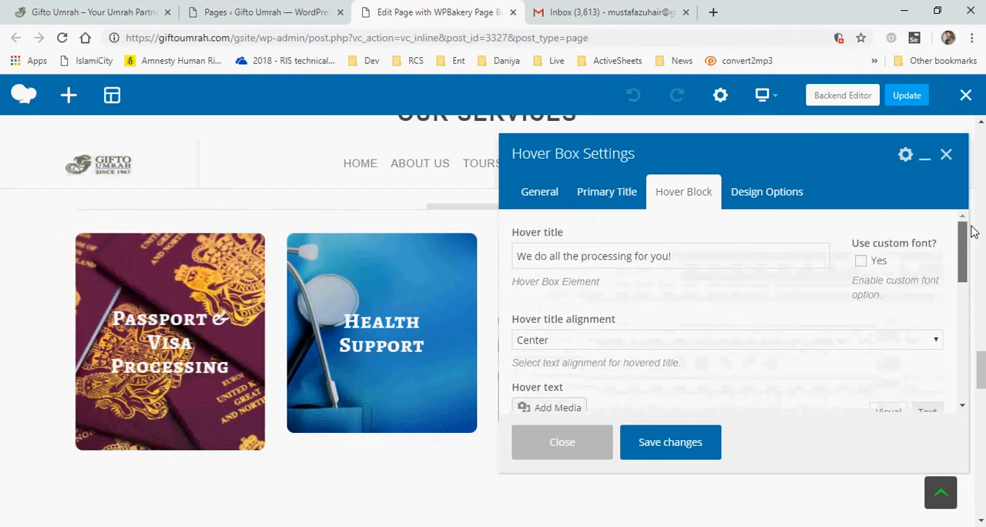
key(Escape)
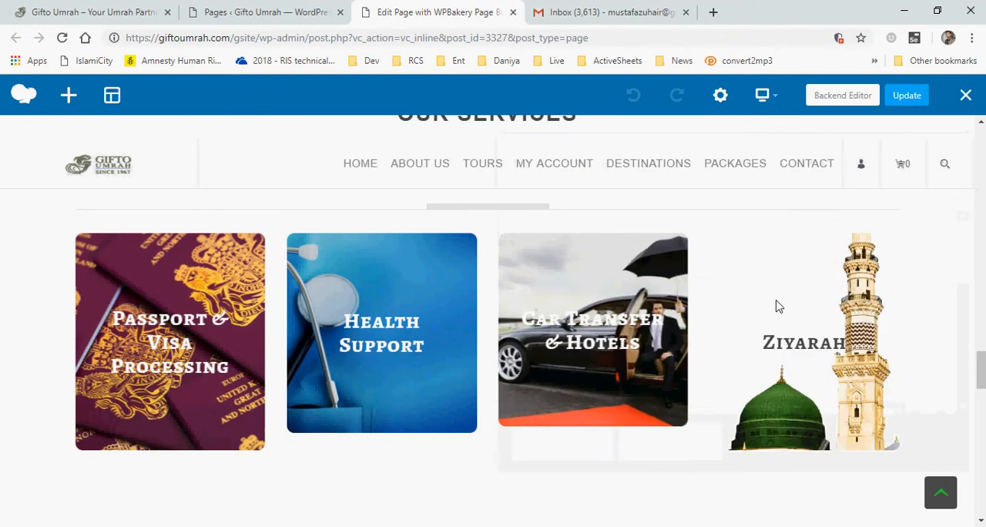
Scroll back to the top of the front page and close the page builder tab
scroll(775, 304, down, 10)
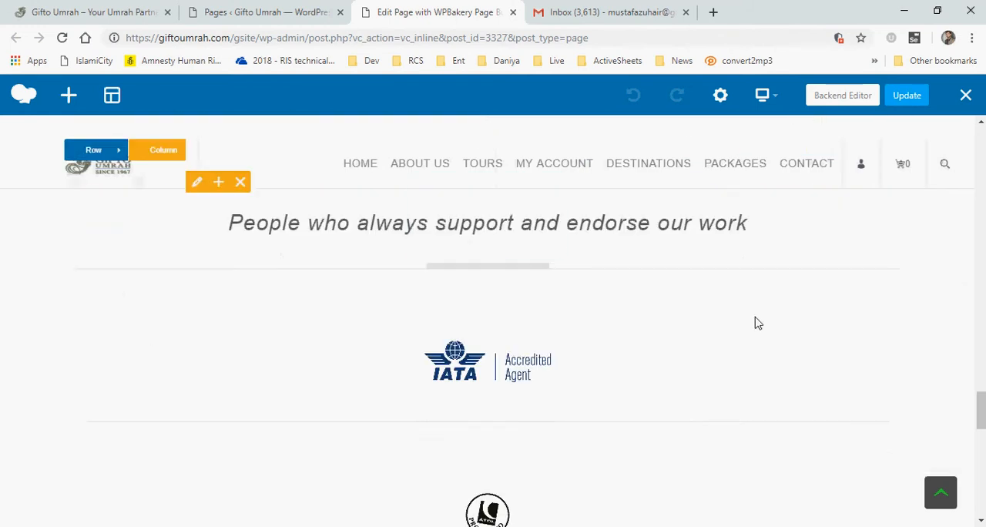
scroll(756, 324, up, 6)
scroll(755, 324, up, 10)
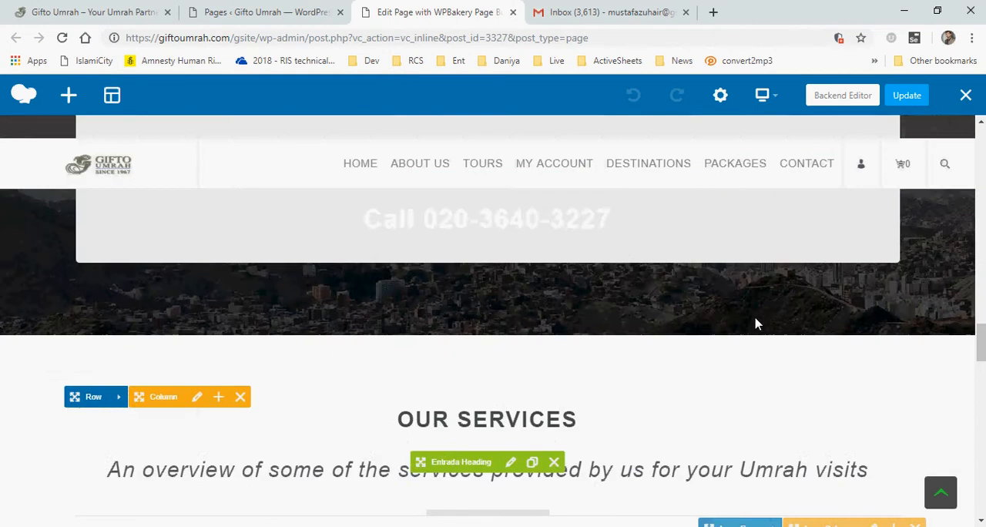
scroll(755, 324, up, 8)
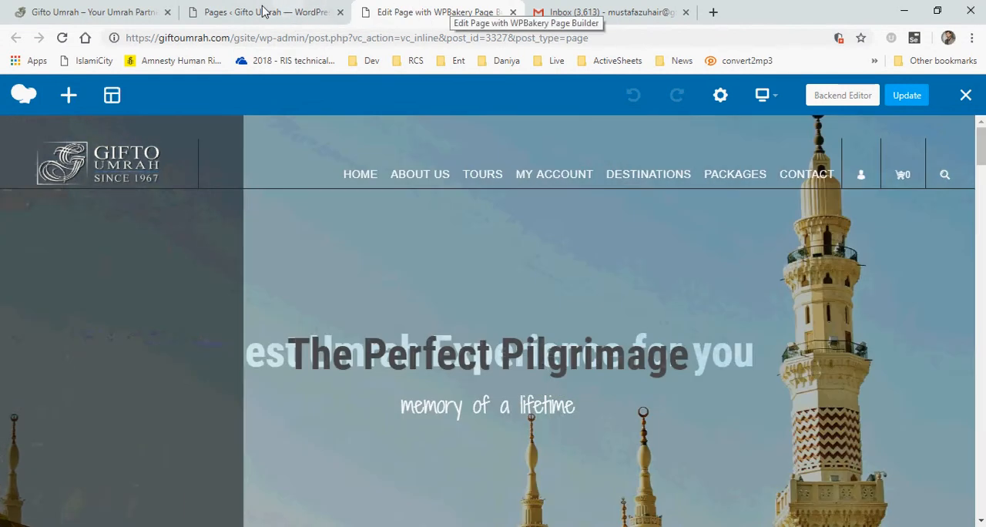
click(262, 11)
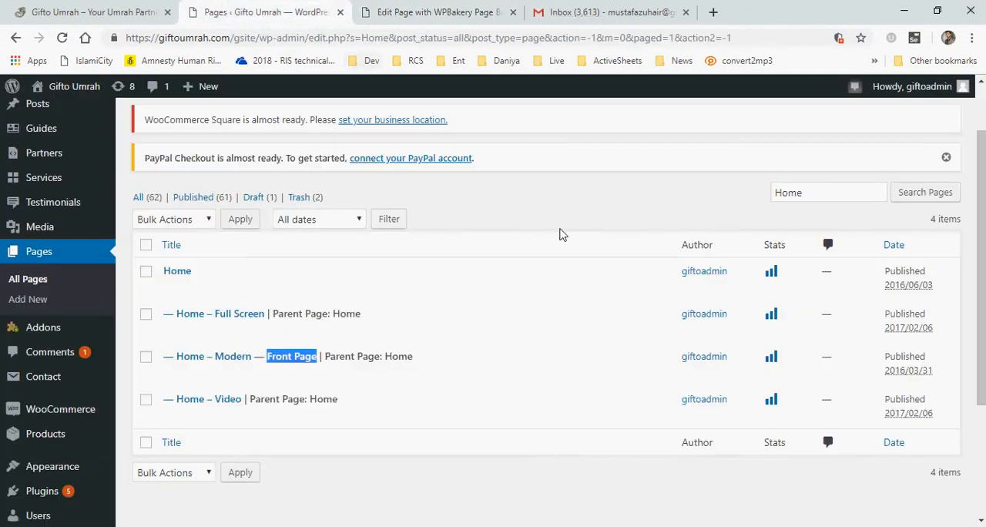
scroll(539, 309, up, 3)
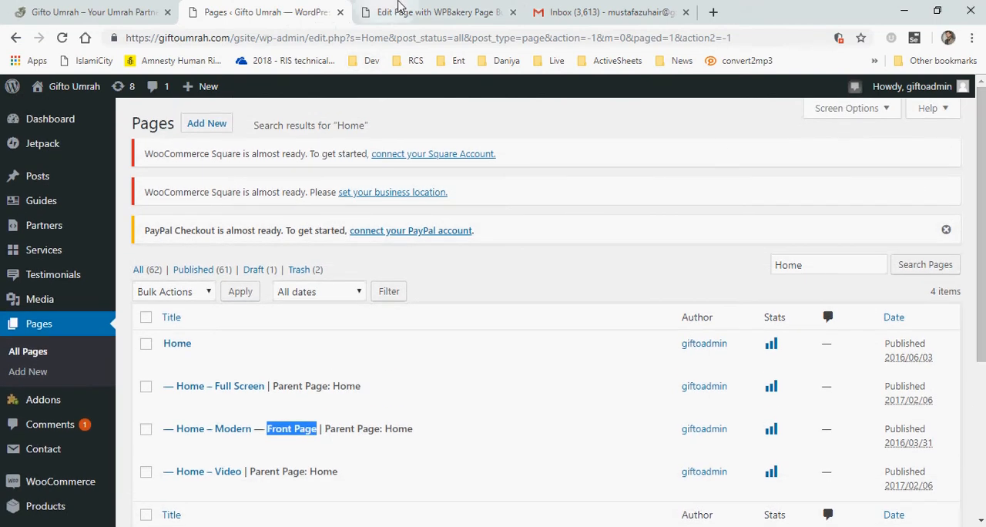
click(416, 11)
mouse_move(465, 240)
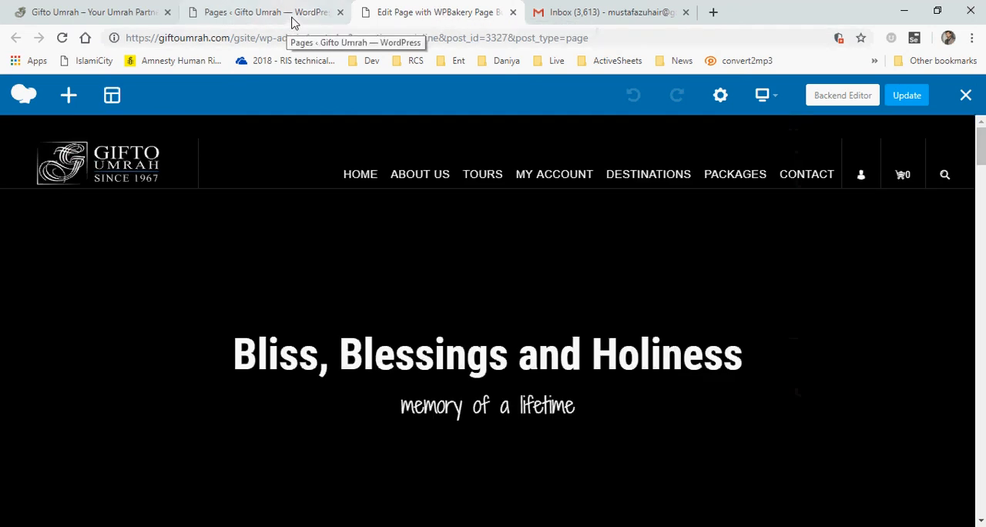
middle_click(411, 10)
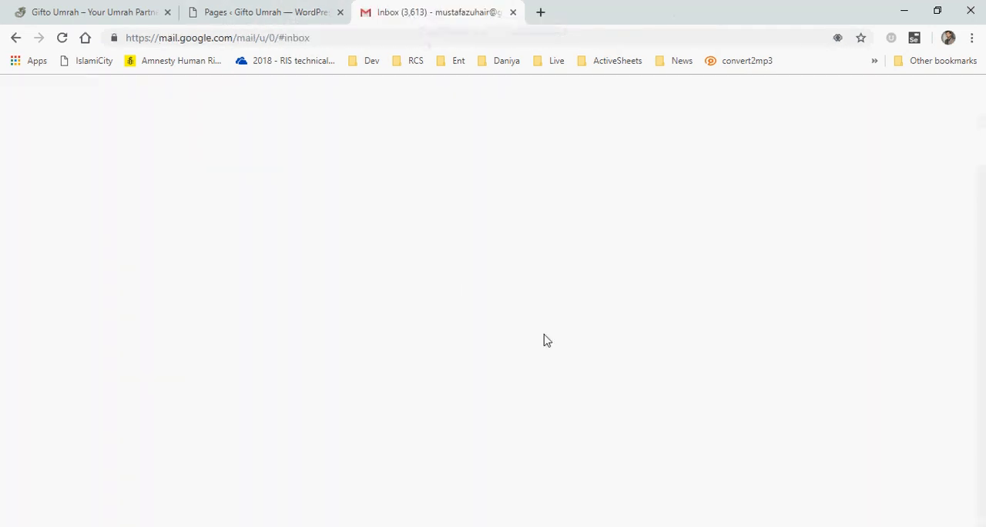
Open the WordPress Dashboard in the admin tab and browse the admin menu's sections
click(256, 11)
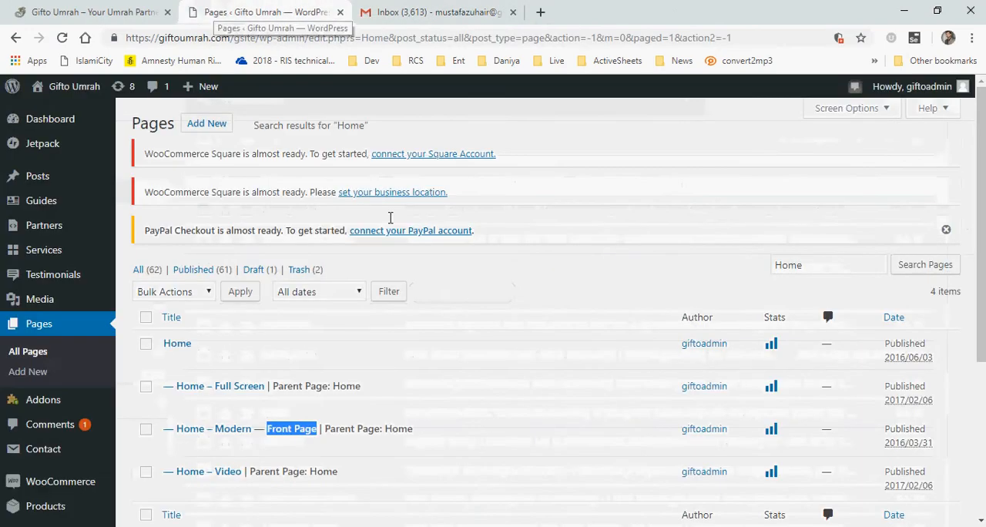
mouse_move(974, 185)
mouse_down()
mouse_move(975, 293)
mouse_move(974, 188)
mouse_up()
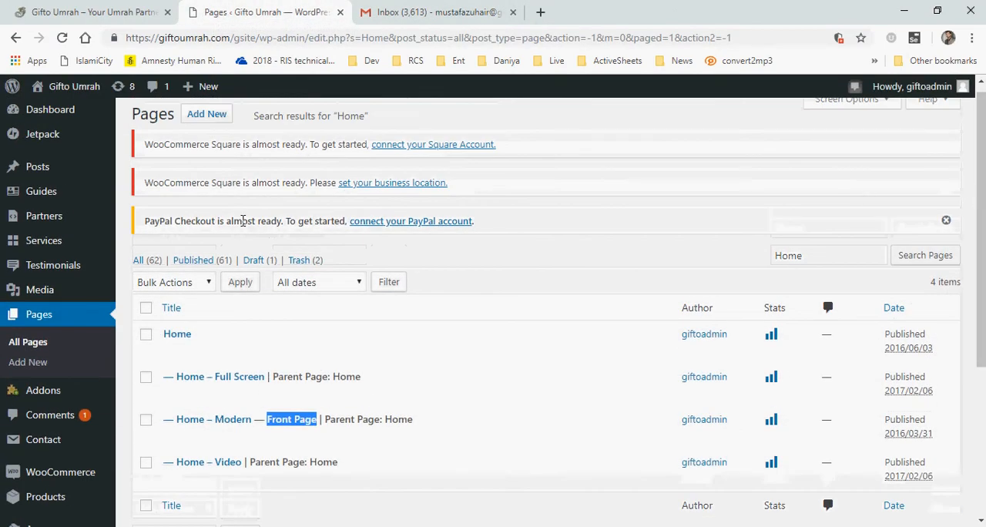
click(51, 116)
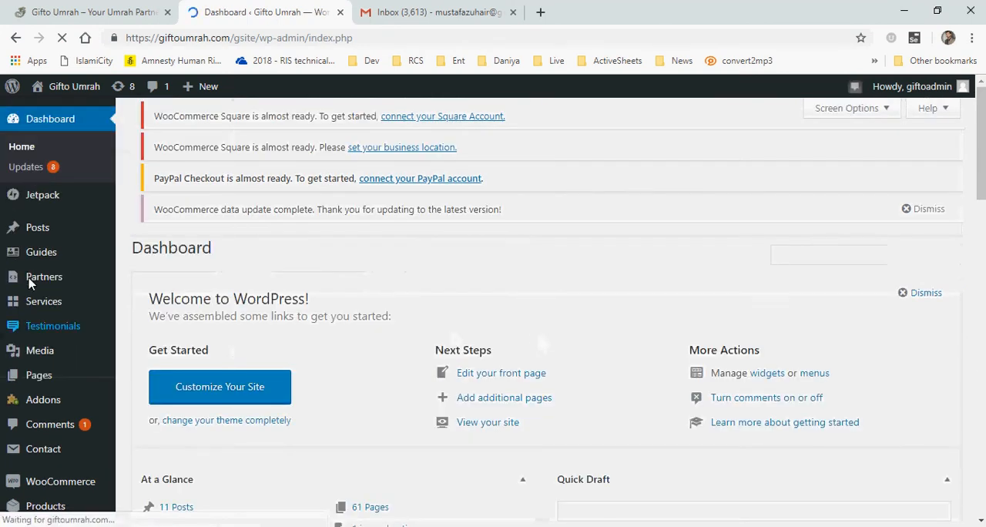
scroll(33, 306, down, 3)
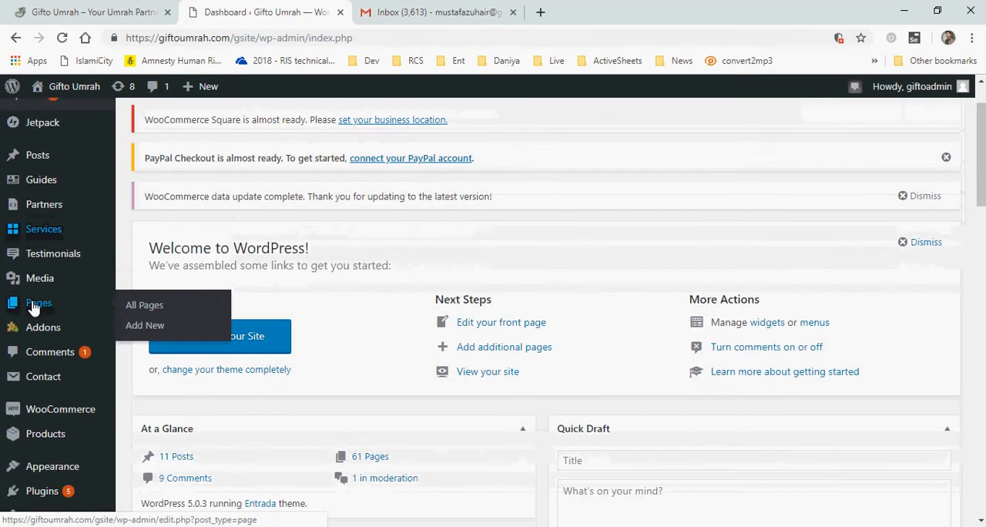
scroll(33, 308, down, 3)
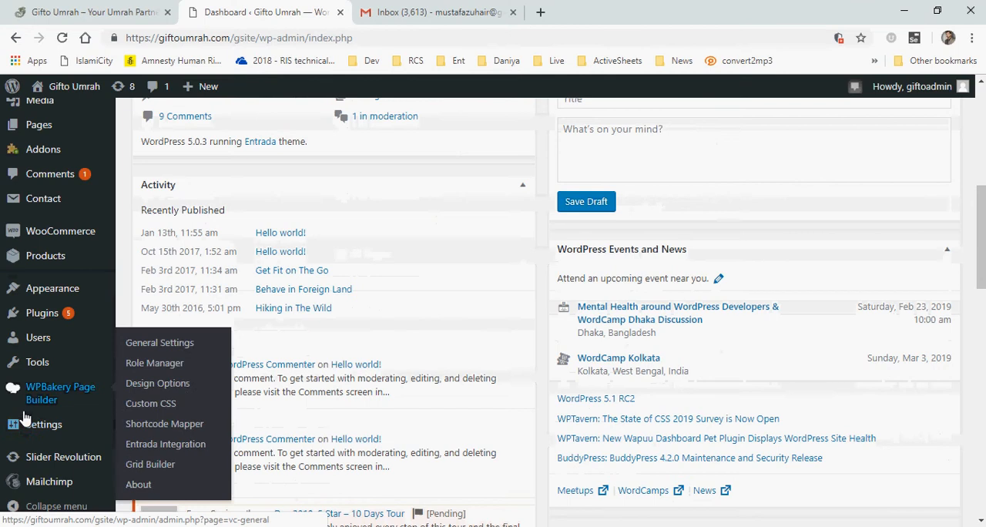
scroll(39, 385, up, 2)
mouse_move(42, 374)
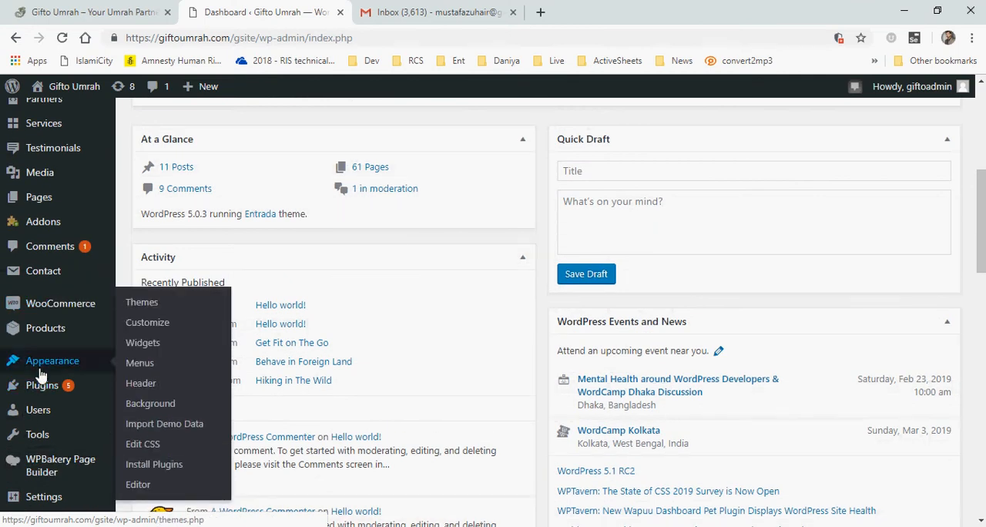